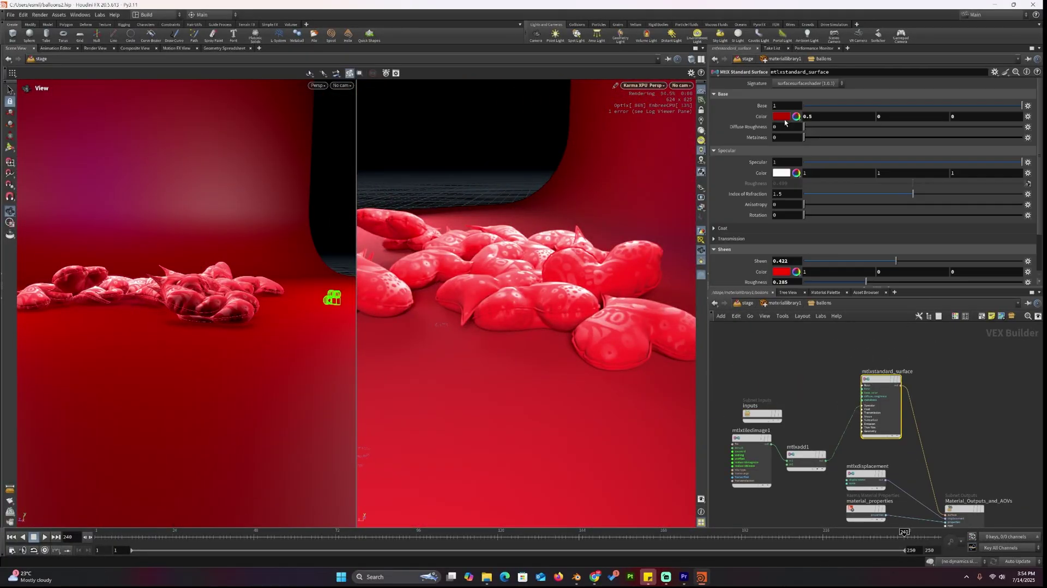
# Change the base color of the balloon material's mtlxstandard_surface from the color swatches to near-black, 0.025 for each RGB channel.
pyautogui.click(796, 145)
pyautogui.click(846, 123)
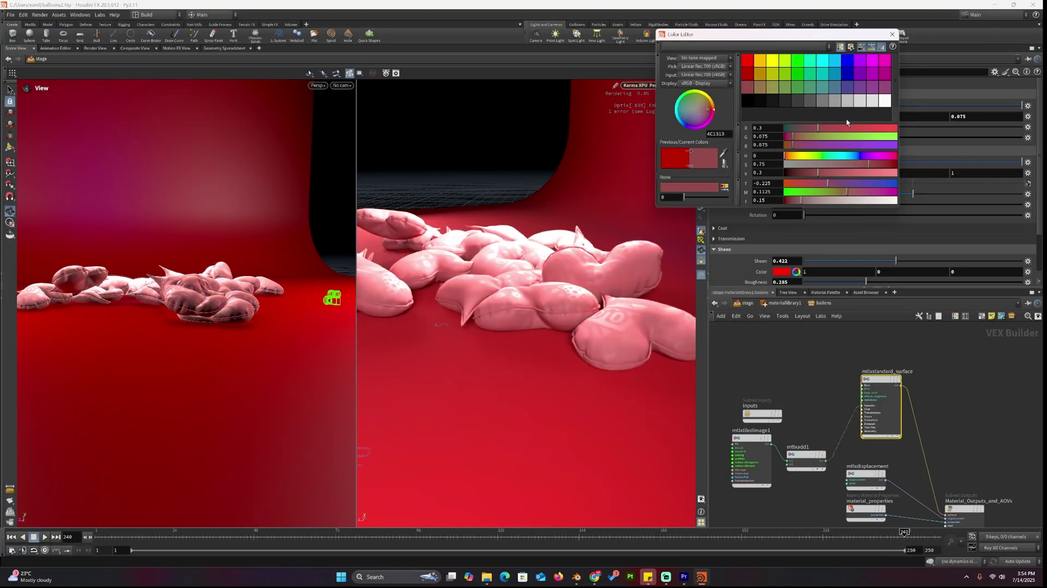
pyautogui.moveTo(846, 122); pyautogui.dragTo(753, 102)
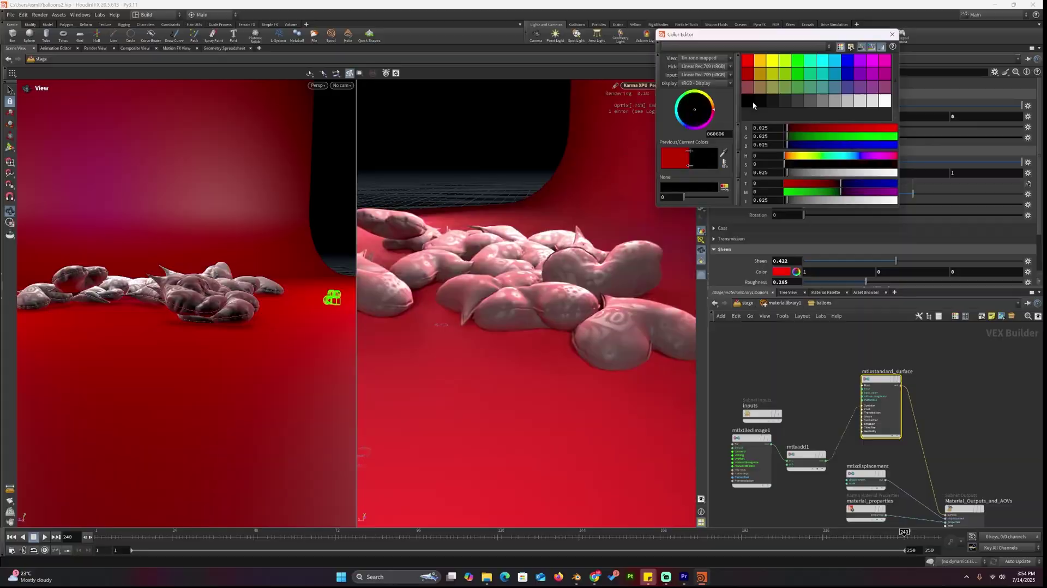
pyautogui.click(892, 34)
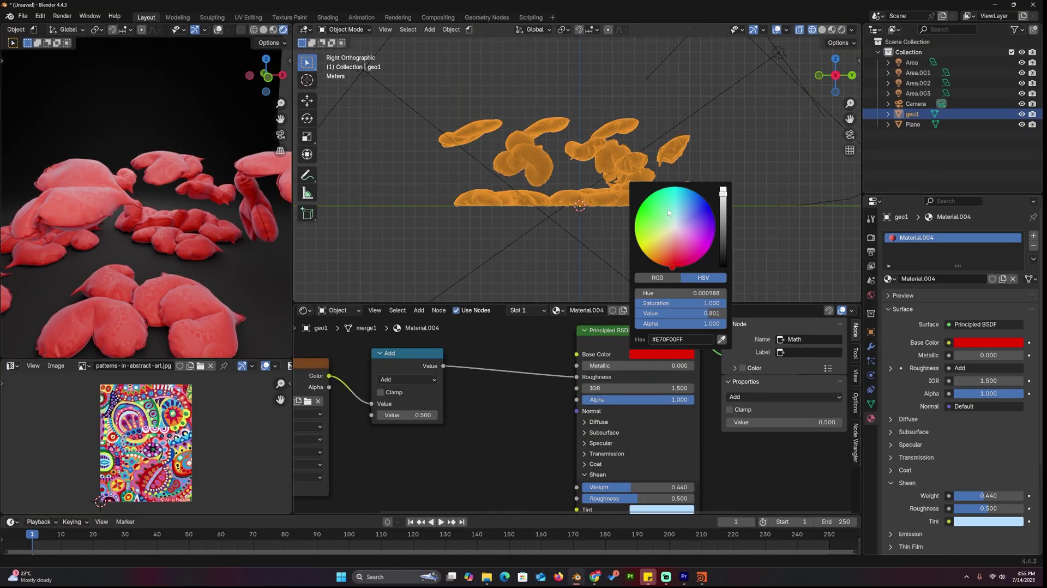
# Switch to Blender and change geo1's Principled BSDF base color to a nearly neutral tone with its brightness lowered to near black.
pyautogui.click(677, 225)
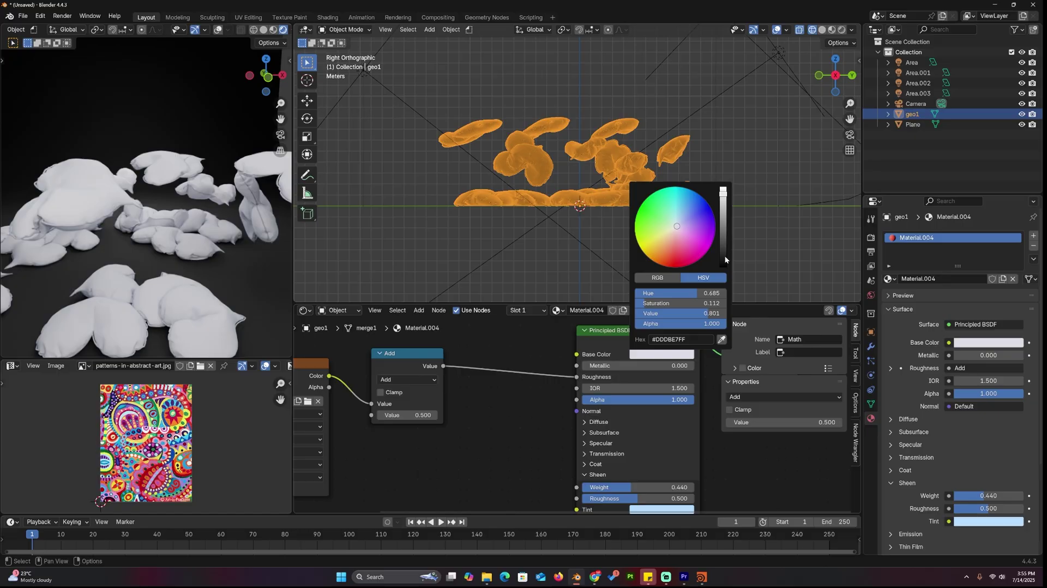
pyautogui.moveTo(725, 259); pyautogui.dragTo(725, 265)
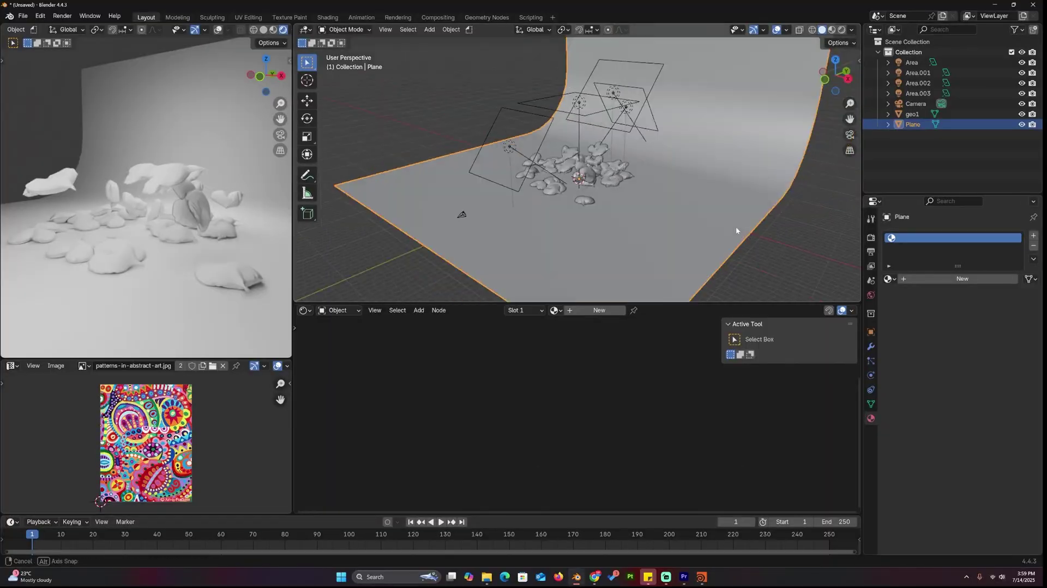
# Create a new material for the backdrop plane and set its Principled BSDF base color to a saturated red.
pyautogui.moveTo(736, 230); pyautogui.dragTo(775, 222, button='middle')
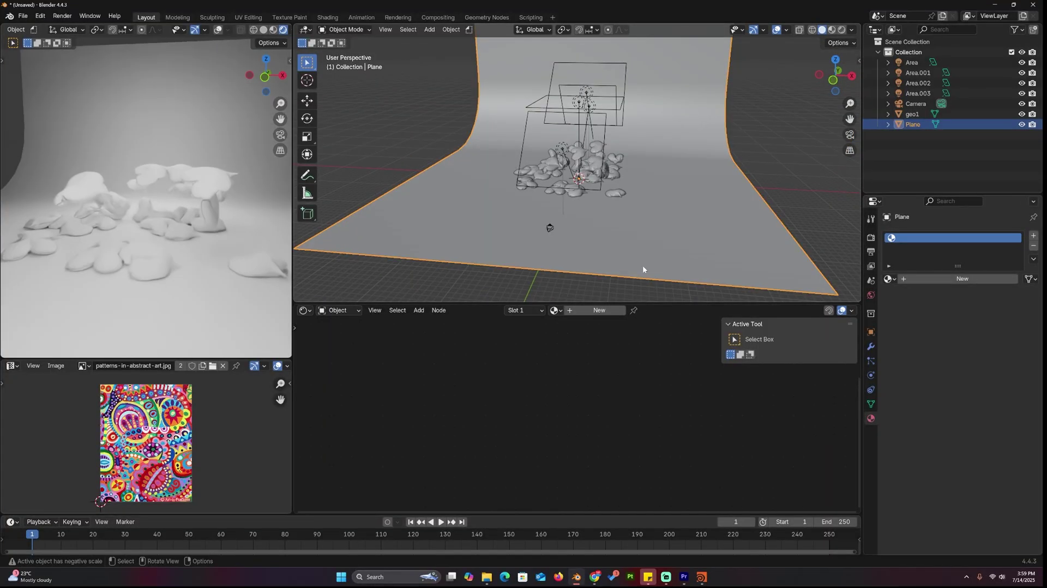
pyautogui.click(598, 309)
pyautogui.moveTo(690, 409); pyautogui.dragTo(680, 485, button='middle')
pyautogui.click(612, 388)
pyautogui.moveTo(674, 229); pyautogui.dragTo(605, 295)
pyautogui.moveTo(675, 275); pyautogui.dragTo(673, 238)
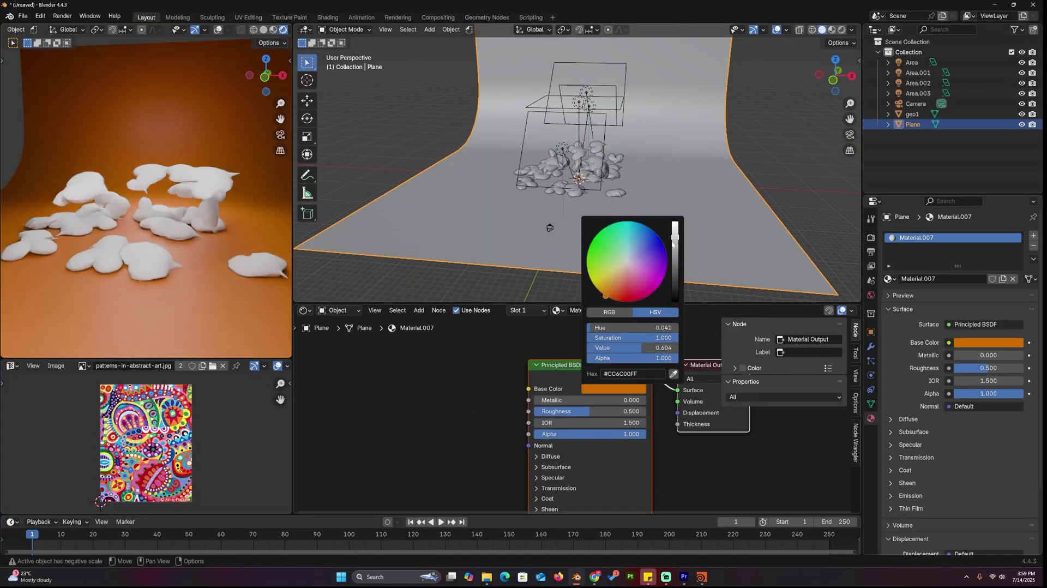
pyautogui.moveTo(611, 295); pyautogui.dragTo(627, 300)
# Create a new material for the geo1 balloons and darken its Principled BSDF base color to near black.
pyautogui.click(616, 174)
pyautogui.click(598, 309)
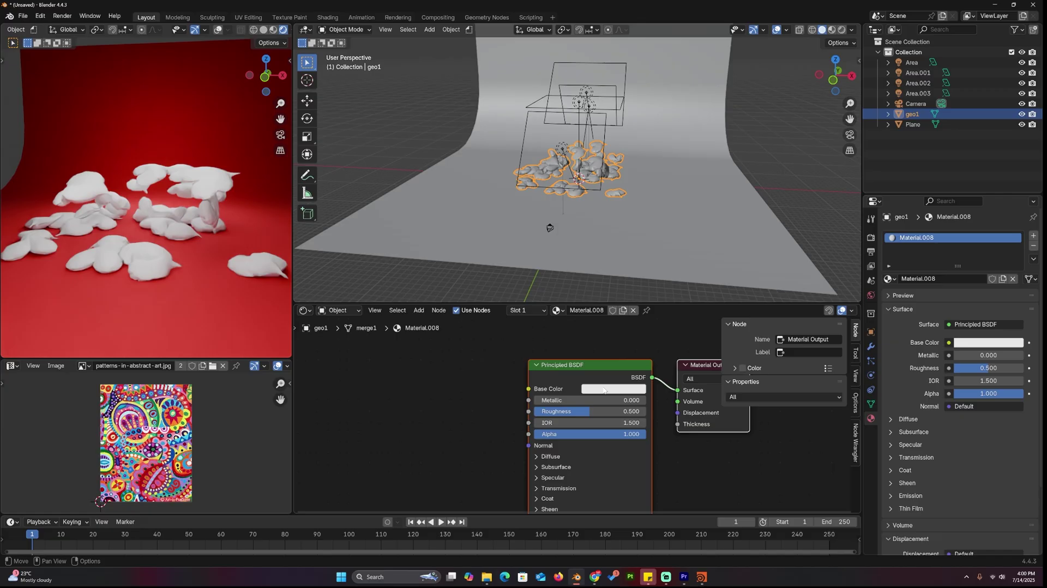
pyautogui.click(604, 390)
pyautogui.moveTo(674, 234); pyautogui.dragTo(674, 284)
pyautogui.click(625, 298)
pyautogui.scroll(3, 170, 270)
pyautogui.moveTo(171, 271); pyautogui.dragTo(126, 271, button='middle')
pyautogui.click(605, 389)
pyautogui.moveTo(667, 338); pyautogui.dragTo(586, 338)
# Add the patterns-in-abstract-art.jpg image texture to the balloon material and connect its Color output to the Principled BSDF's Roughness.
pyautogui.moveTo(439, 412); pyautogui.dragTo(516, 398, button='middle')
pyautogui.moveTo(429, 414); pyautogui.dragTo(426, 389)
pyautogui.moveTo(474, 394); pyautogui.dragTo(346, 376)
pyautogui.moveTo(419, 387); pyautogui.dragTo(604, 397)
# Insert a Math node set to Add between the image texture's Color and the Principled BSDF's Roughness.
pyautogui.moveTo(480, 403)
pyautogui.mouseDown(button='middle')
pyautogui.moveTo(547, 384)
pyautogui.moveTo(485, 396)
pyautogui.mouseUp(button='middle')
pyautogui.hotkey('shift', 'a')
pyautogui.write('math')
pyautogui.press('Return')
pyautogui.click(590, 377)
# Set the balloon material's base color to a fully saturated orange-red and raise its brightness.
pyautogui.click(653, 377)
pyautogui.click(652, 288)
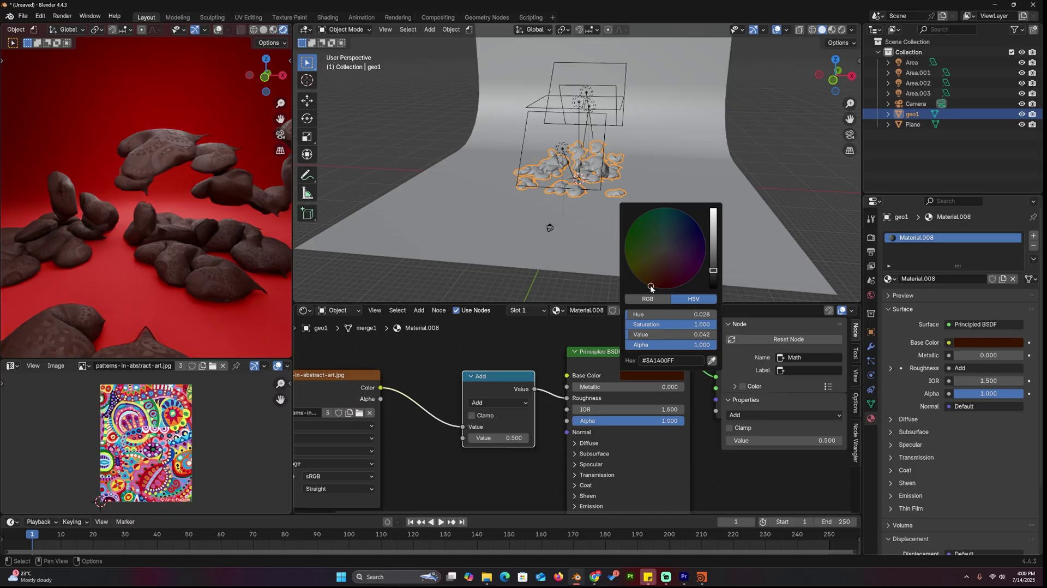
pyautogui.moveTo(712, 272); pyautogui.dragTo(712, 221)
# Expand the balloon material's Sheen settings, tint the sheen light red and increase the sheen weight.
pyautogui.moveTo(589, 509); pyautogui.dragTo(572, 387, button='middle')
pyautogui.click(571, 386)
pyautogui.click(567, 375)
pyautogui.click(613, 410)
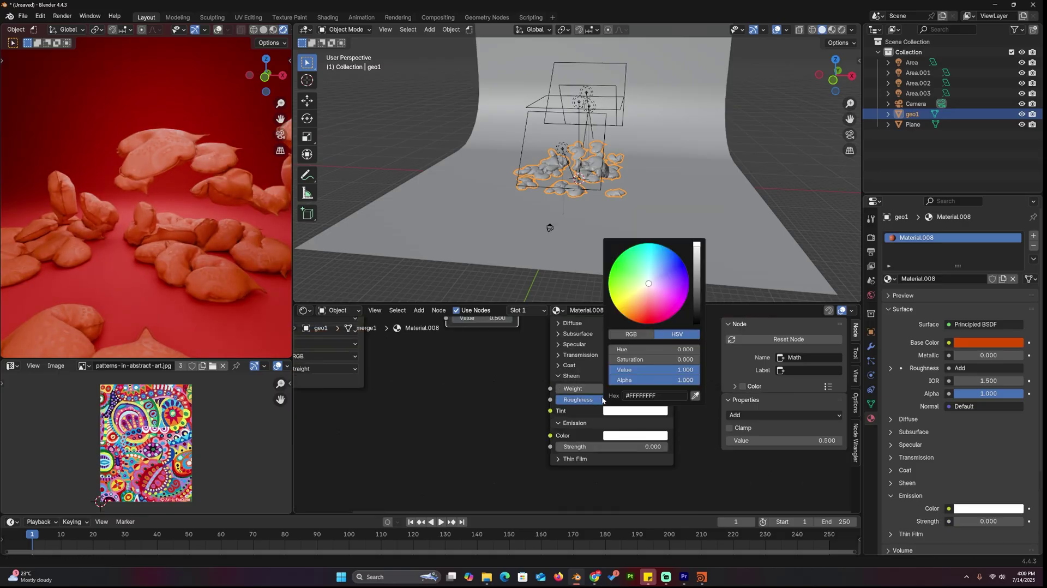
pyautogui.moveTo(567, 388); pyautogui.dragTo(593, 388)
pyautogui.click(613, 410)
pyautogui.moveTo(648, 283)
pyautogui.mouseDown()
pyautogui.moveTo(647, 319)
pyautogui.moveTo(647, 298)
pyautogui.mouseUp()
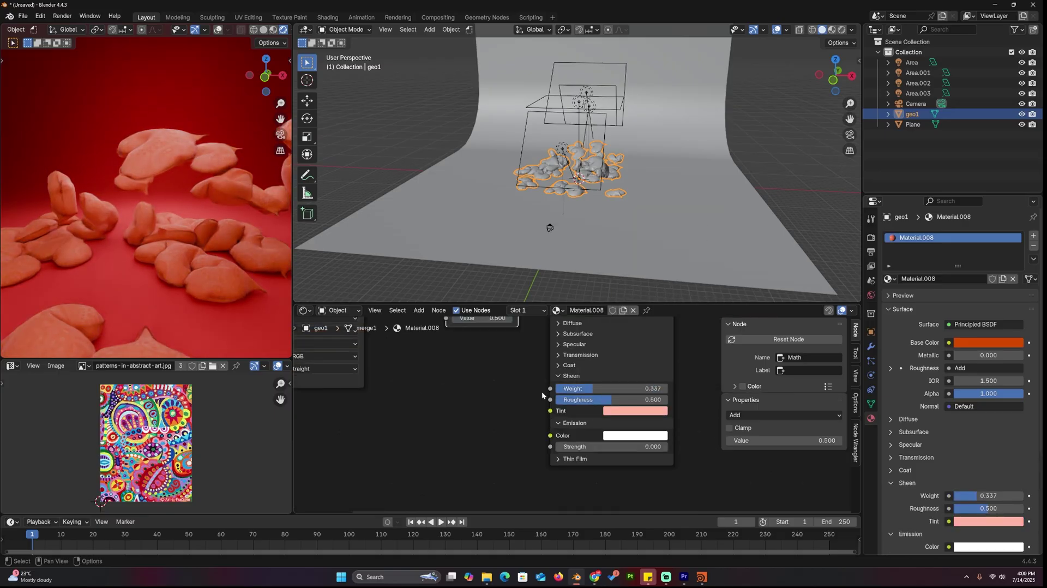
pyautogui.moveTo(592, 388); pyautogui.dragTo(667, 388)
pyautogui.moveTo(589, 374); pyautogui.dragTo(608, 509, button='middle')
pyautogui.click(653, 390)
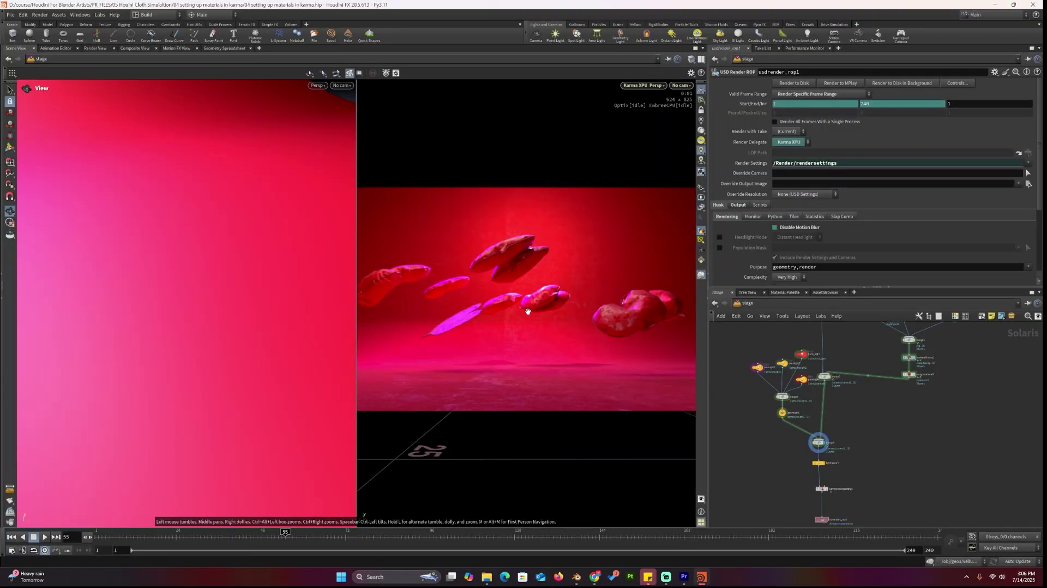
# Switch to Houdini, go from the stage network to obj, and view the floating balloons in the viewport.
pyautogui.moveTo(486, 305); pyautogui.dragTo(515, 317)
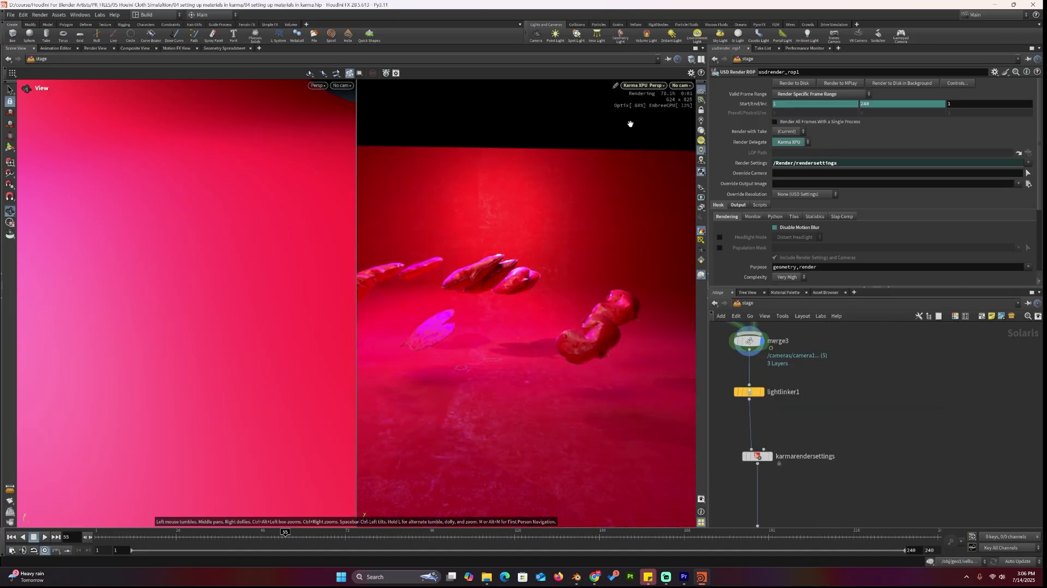
pyautogui.click(762, 303)
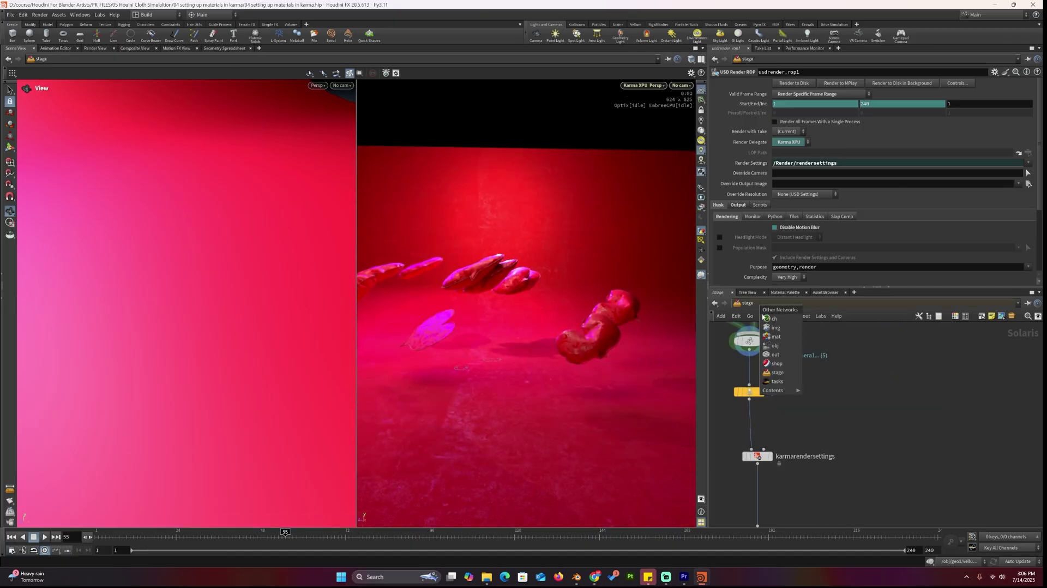
pyautogui.click(774, 345)
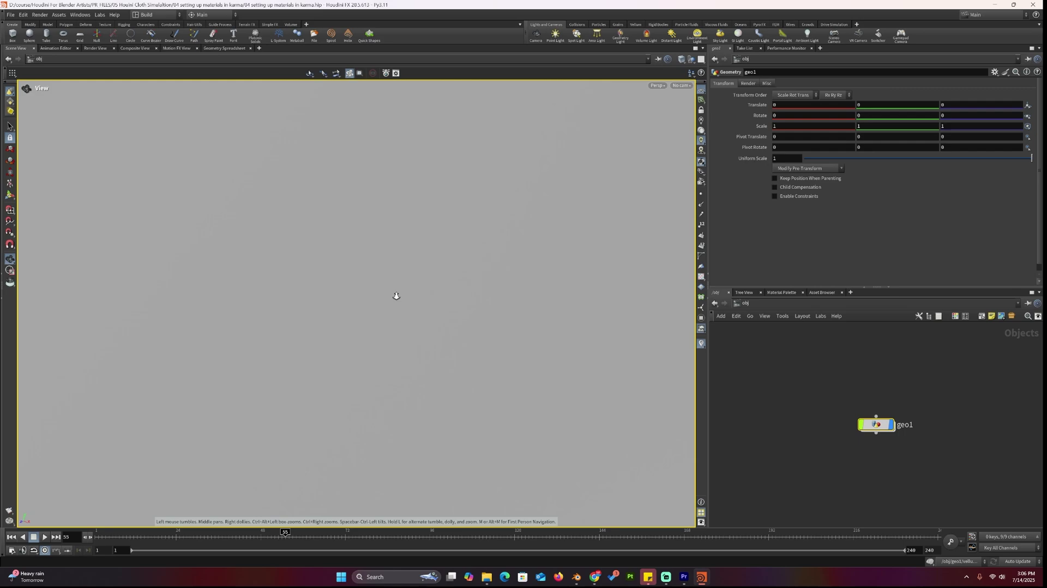
pyautogui.moveTo(252, 312); pyautogui.dragTo(254, 335, button='right')
pyautogui.moveTo(255, 334); pyautogui.dragTo(239, 369)
pyautogui.moveTo(453, 336); pyautogui.dragTo(453, 275, button='middle')
pyautogui.moveTo(453, 274); pyautogui.dragTo(481, 286, button='right')
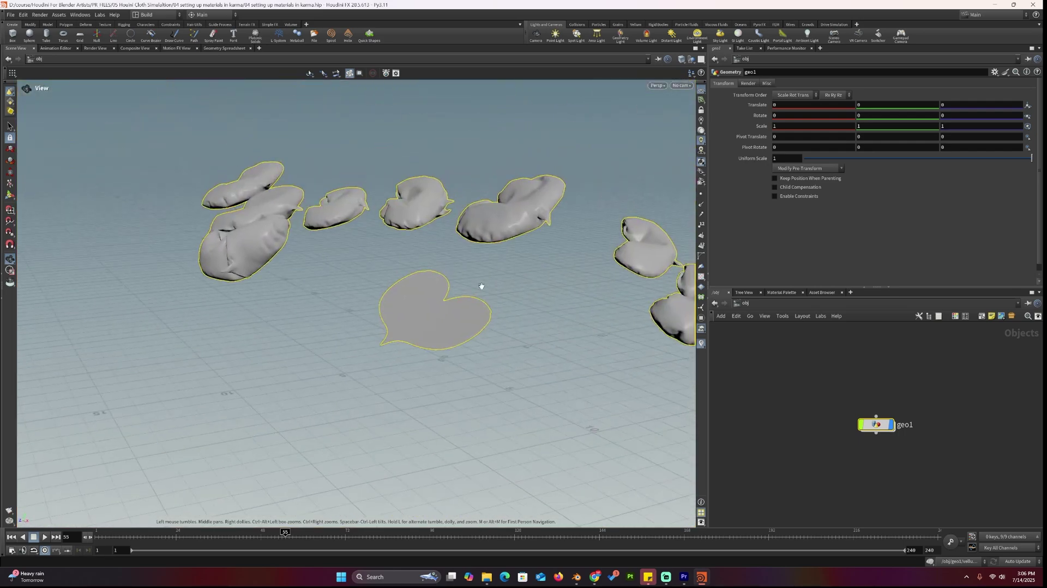
# Switch to Blender, review the list of object interaction modes, and return to Houdini.
pyautogui.click(577, 576)
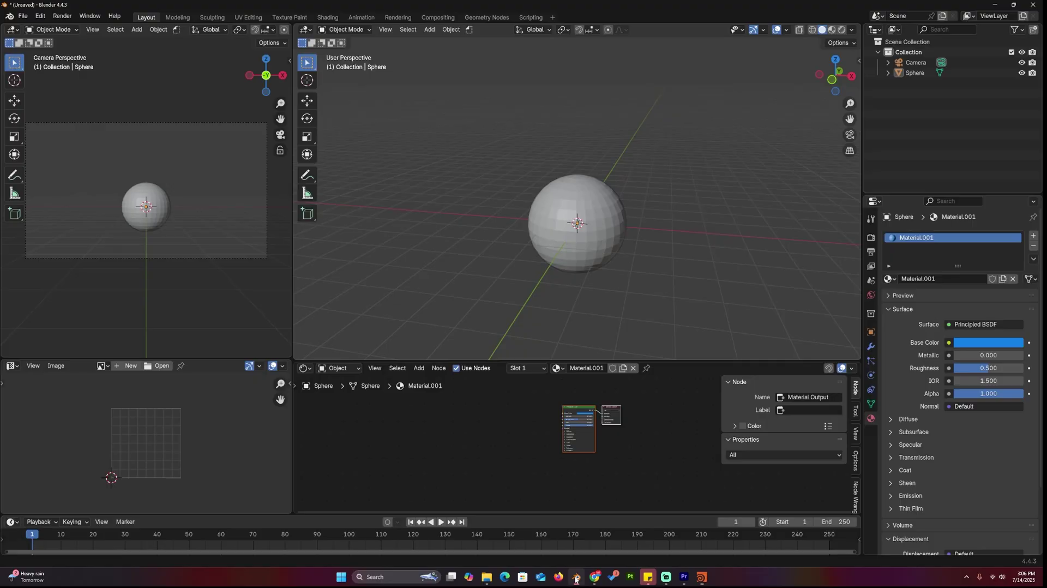
pyautogui.click(338, 29)
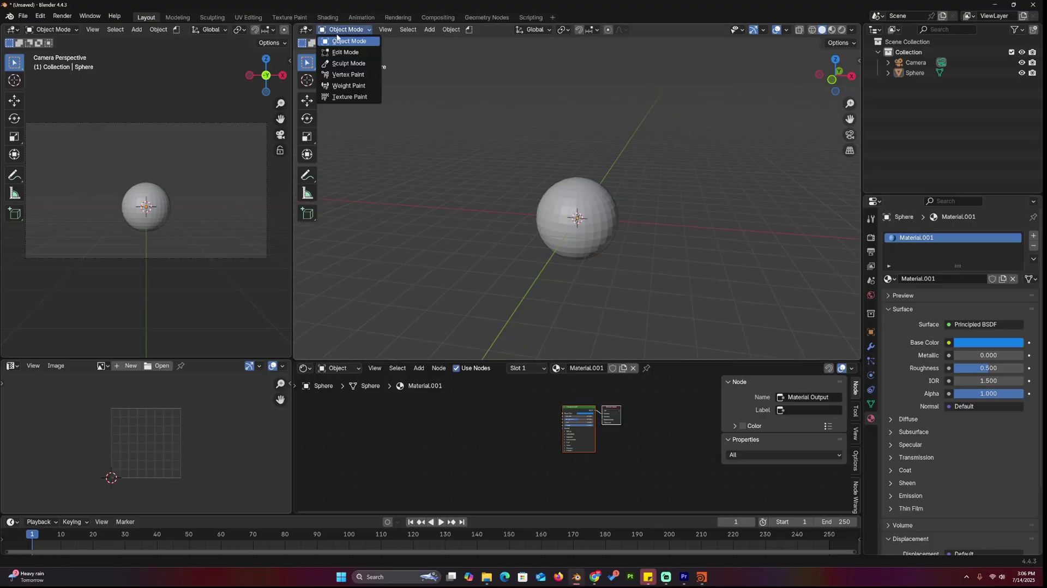
pyautogui.click(336, 30)
pyautogui.click(995, 4)
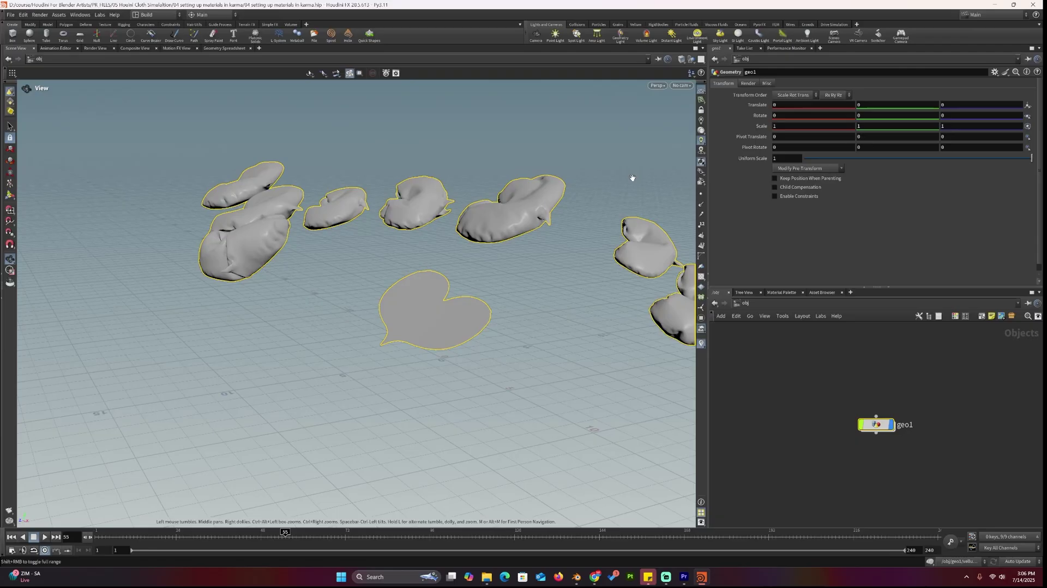
# Review Houdini's list of other networks from the obj level and look over the balloons in the viewport.
pyautogui.click(749, 304)
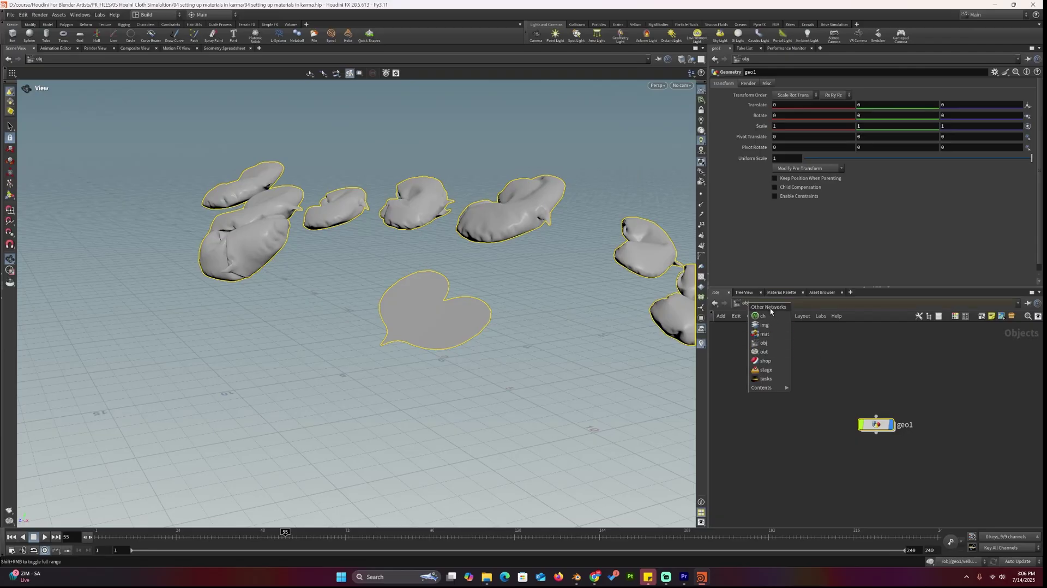
pyautogui.click(380, 246)
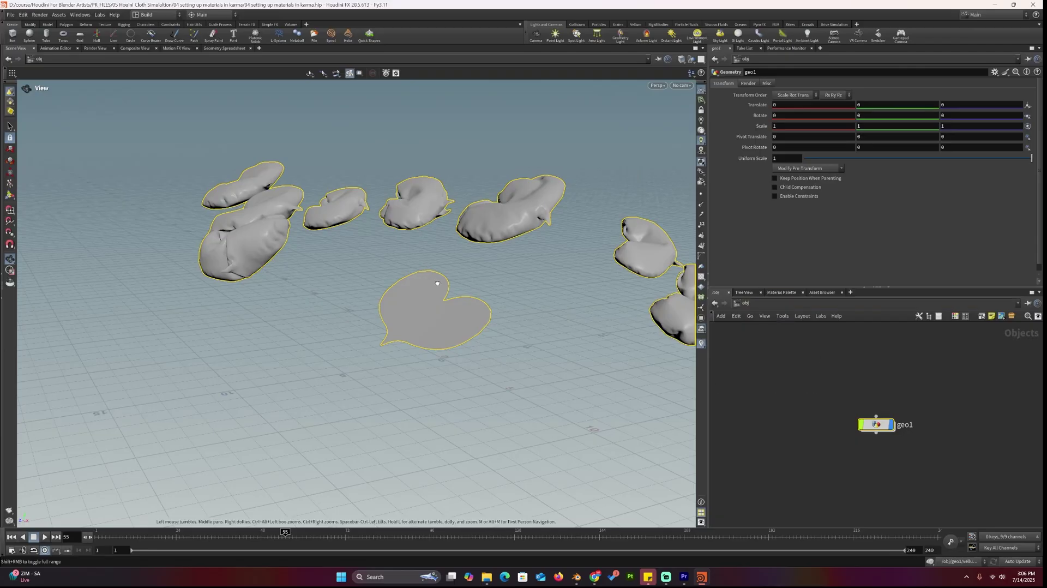
pyautogui.moveTo(438, 283)
pyautogui.mouseDown()
pyautogui.moveTo(493, 241)
pyautogui.moveTo(456, 275)
pyautogui.mouseUp()
pyautogui.moveTo(831, 372); pyautogui.dragTo(817, 366, button='middle')
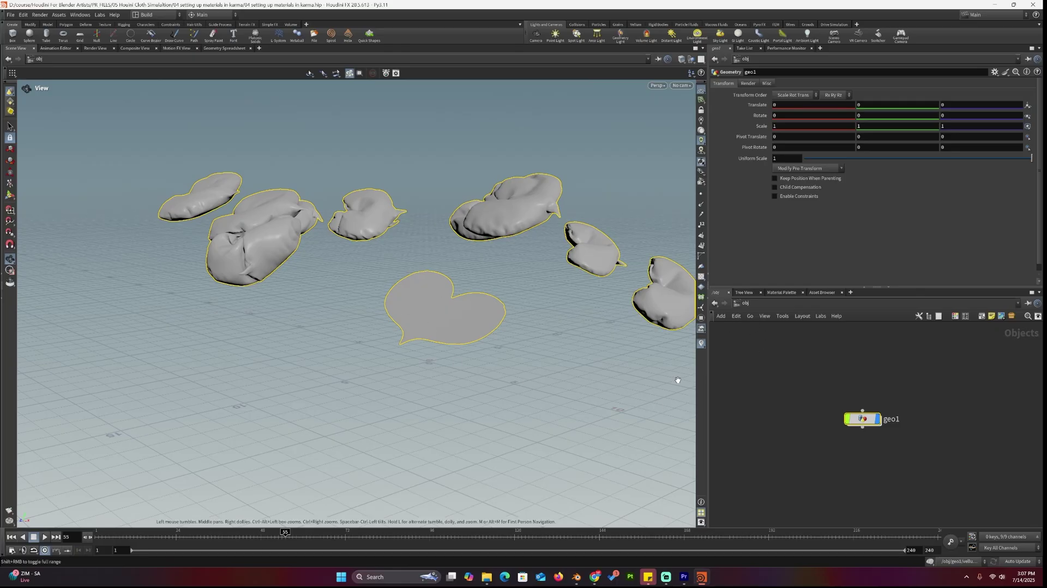
# Enter the geo1 network and display the last node of the long boxed chain to view the flat heart mesh.
pyautogui.doubleClick(868, 420)
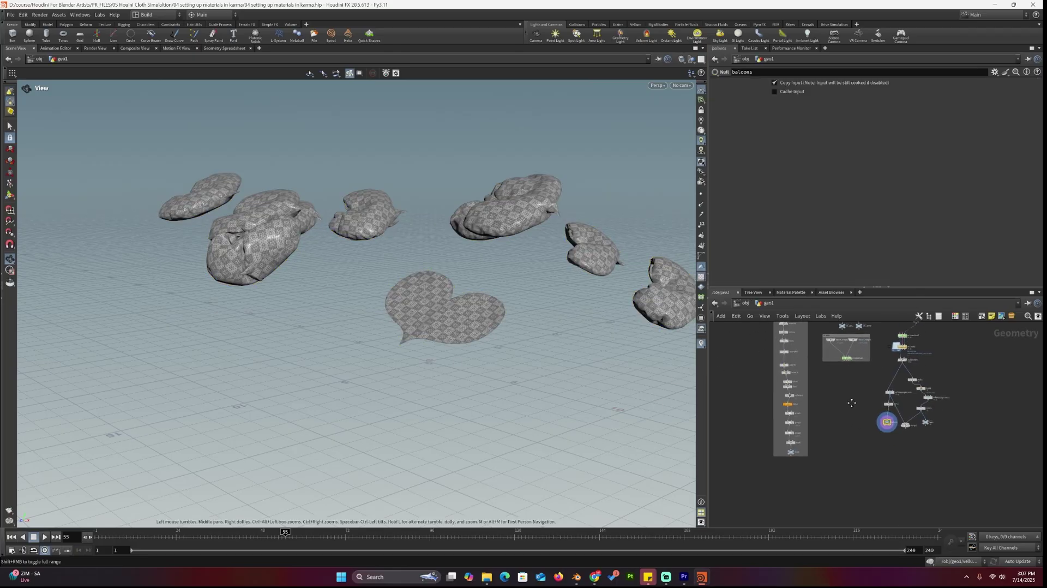
pyautogui.click(787, 444)
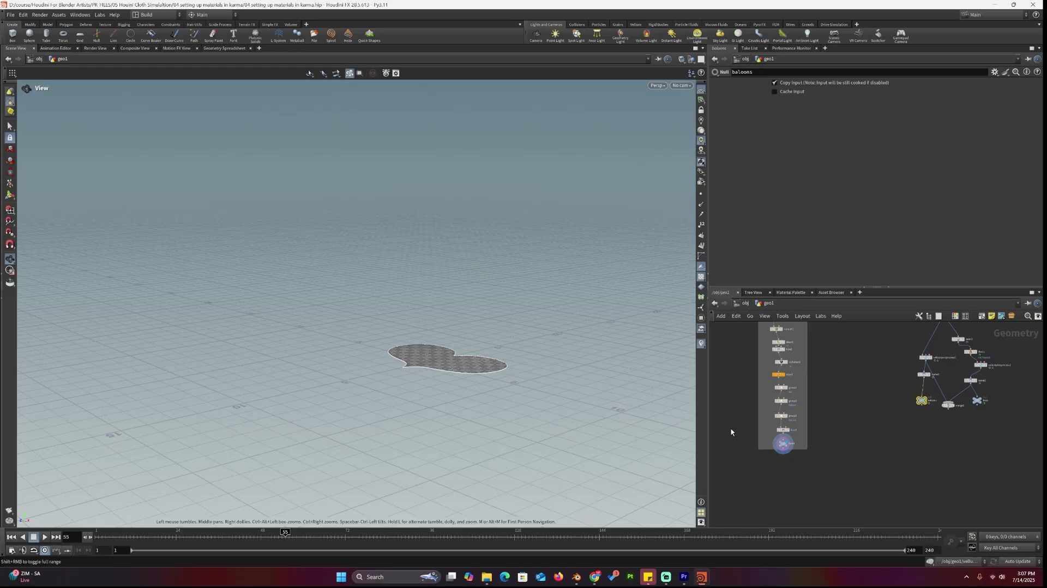
pyautogui.scroll(3, 875, 420)
pyautogui.scroll(3, 874, 421)
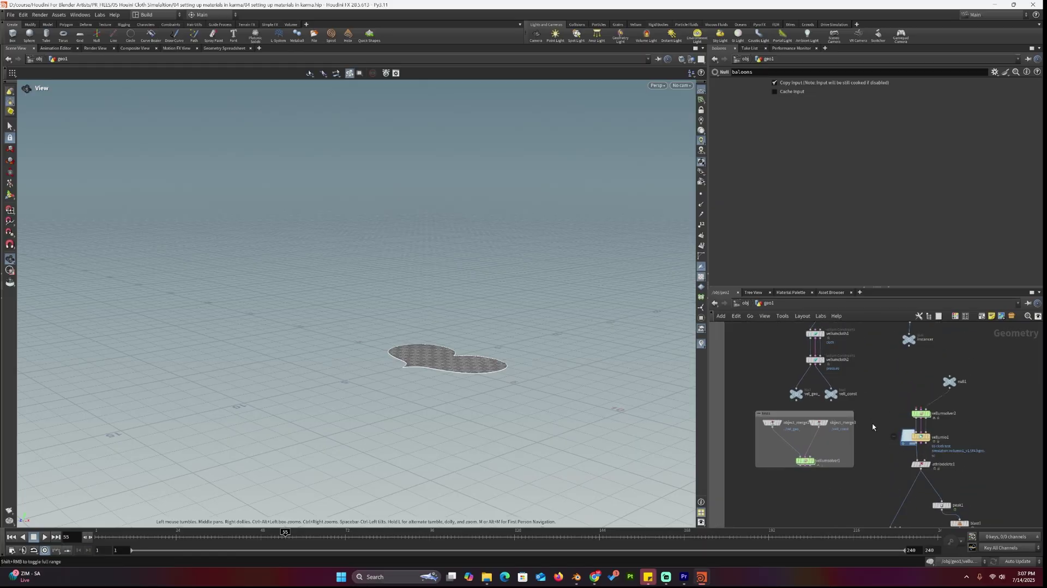
# Display the vellumio1 node and play the cached balloon simulation while viewing it from another angle.
pyautogui.moveTo(960, 509); pyautogui.dragTo(915, 399, button='middle')
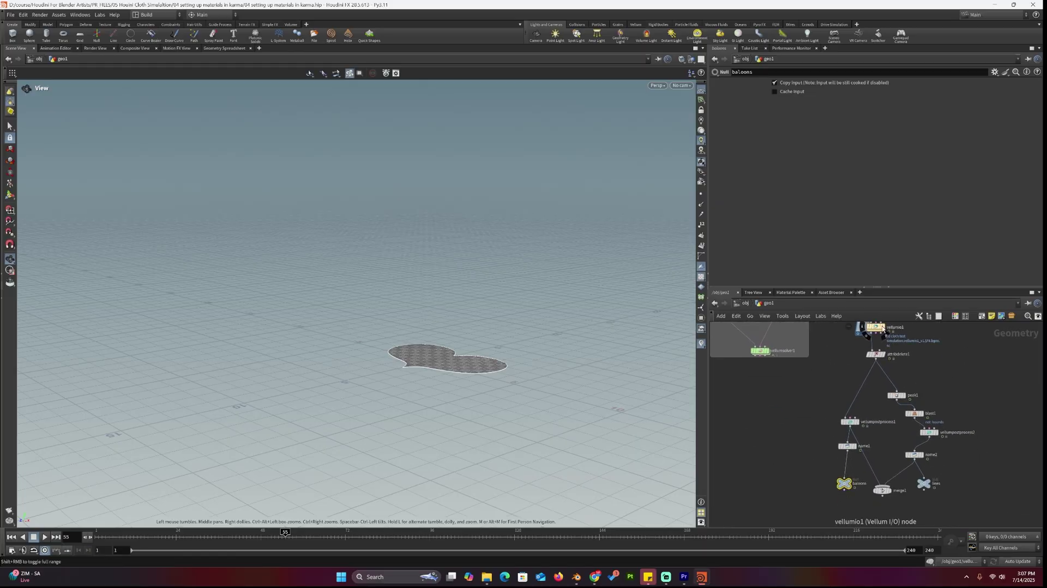
pyautogui.click(884, 327)
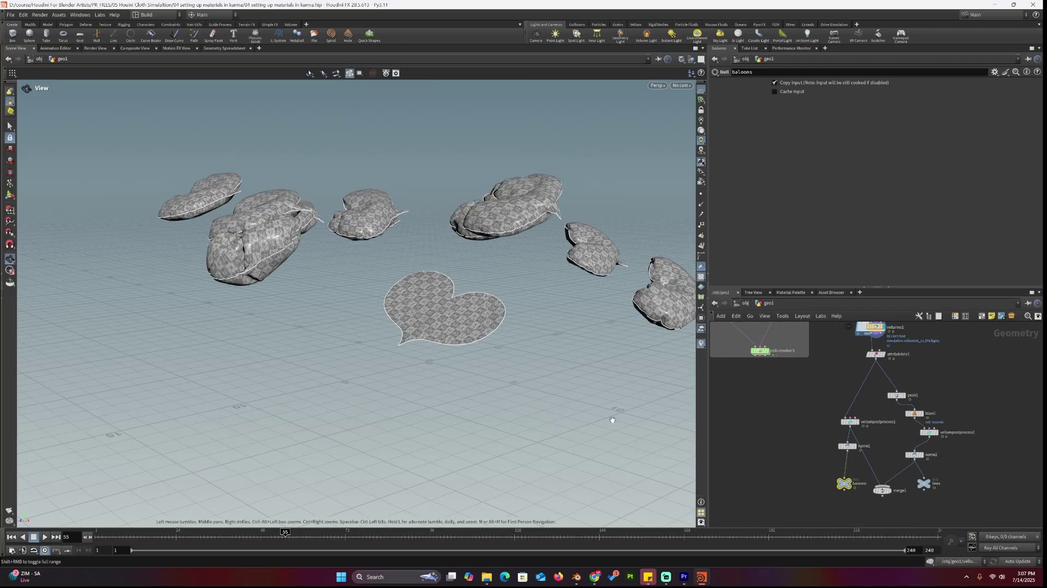
pyautogui.click(110, 538)
pyautogui.click(45, 537)
pyautogui.moveTo(344, 374); pyautogui.dragTo(496, 388)
pyautogui.click(45, 536)
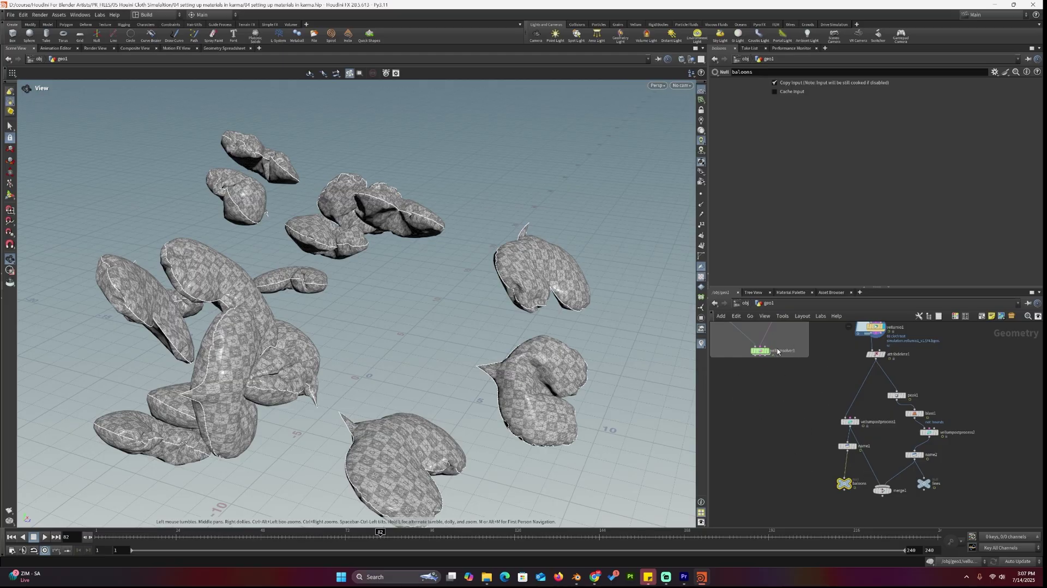
# Leave geo1 for the obj level and switch to the stage network.
pyautogui.scroll(-2, 789, 410)
pyautogui.click(745, 303)
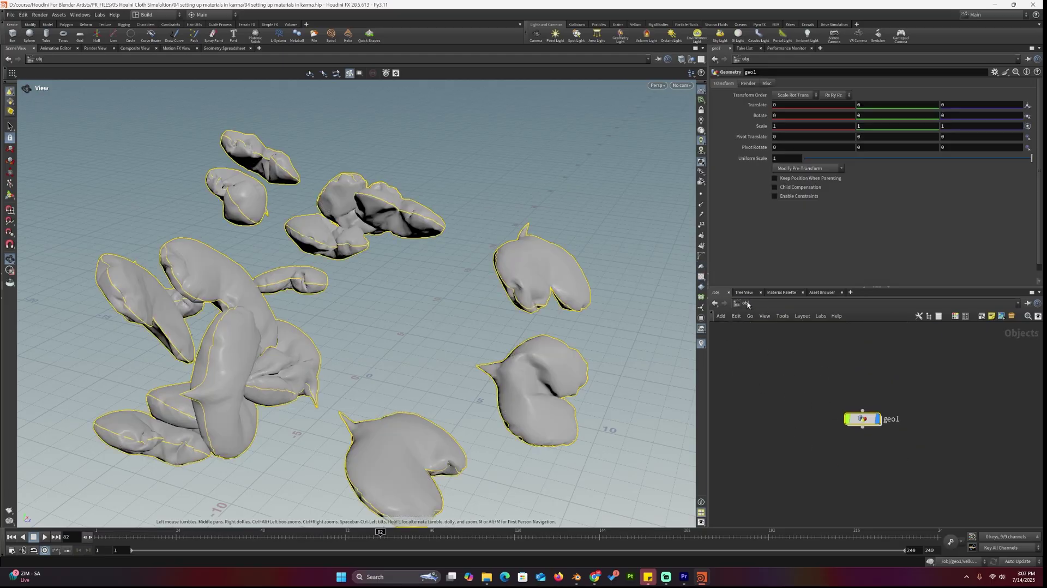
pyautogui.click(742, 305)
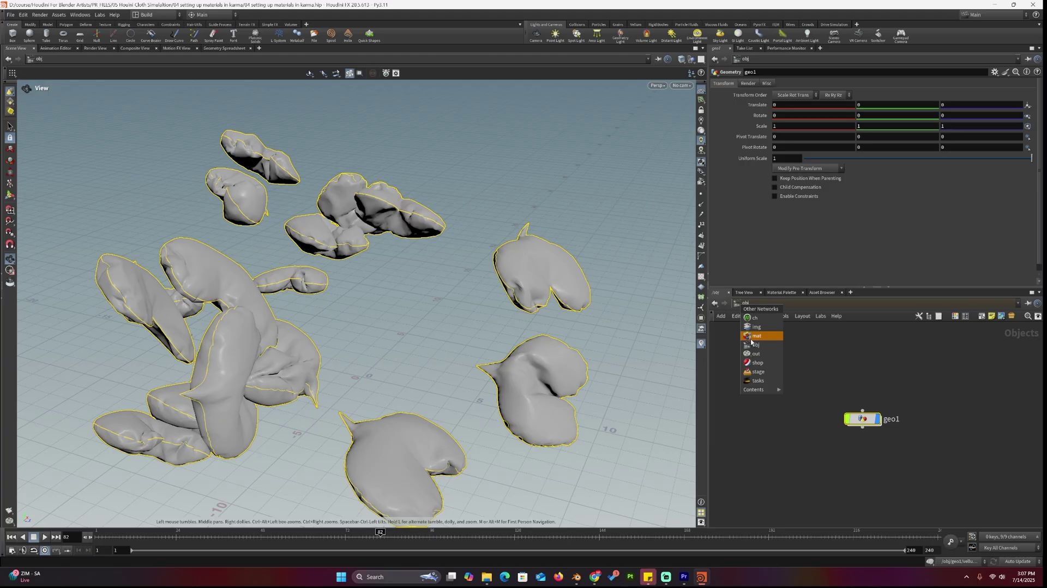
pyautogui.click(774, 366)
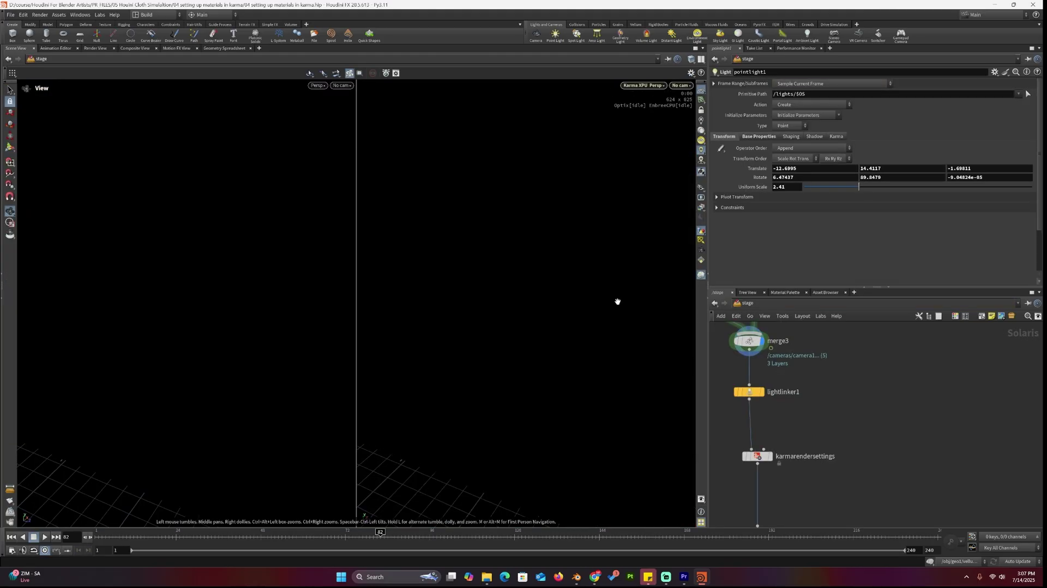
# Display the merge2 node in the stage network to view the camera, backdrop and balloon branch.
pyautogui.moveTo(819, 360); pyautogui.dragTo(899, 429, button='middle')
pyautogui.scroll(-3, 798, 348)
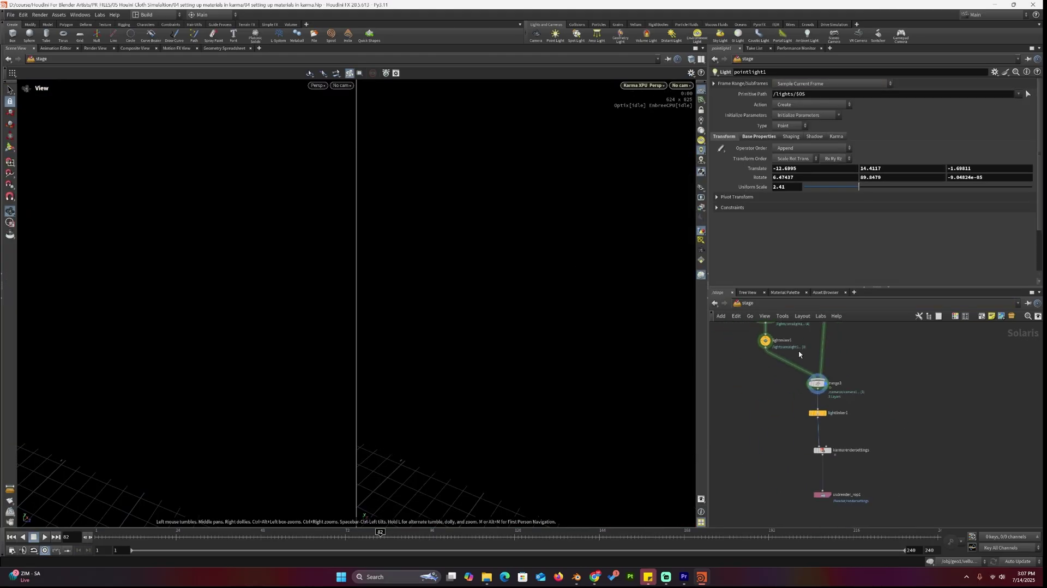
pyautogui.moveTo(878, 359); pyautogui.dragTo(874, 422, button='middle')
pyautogui.scroll(2, 874, 420)
pyautogui.moveTo(796, 468); pyautogui.dragTo(828, 444, button='middle')
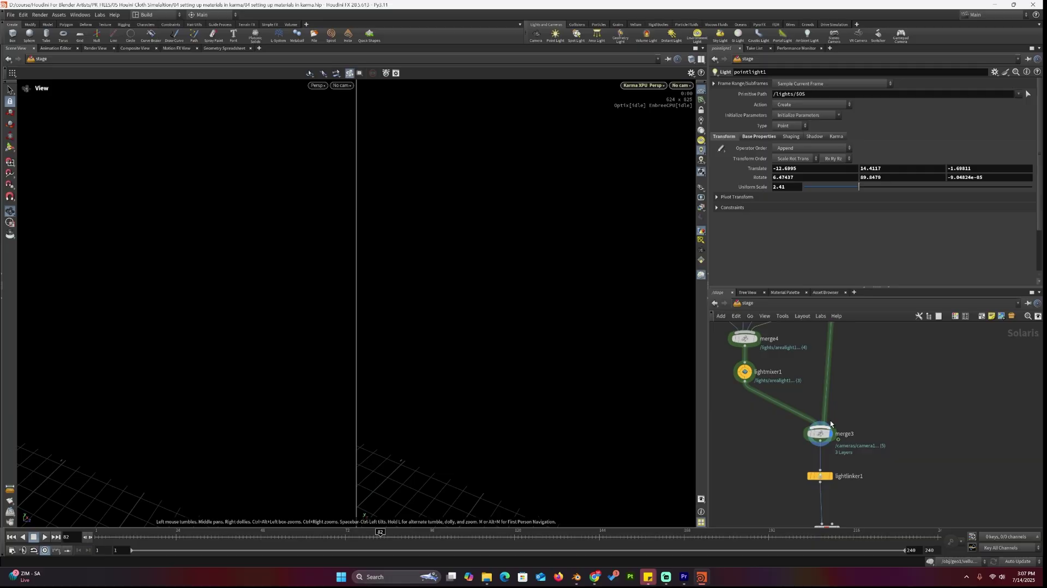
pyautogui.moveTo(859, 324); pyautogui.dragTo(813, 350, button='middle')
pyautogui.scroll(2, 859, 423)
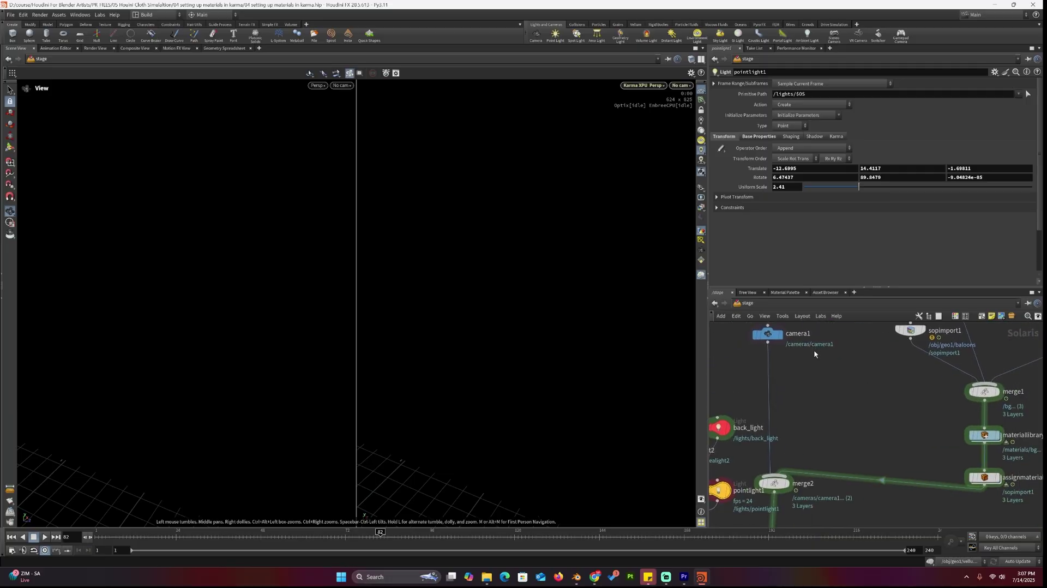
pyautogui.scroll(-2, 831, 365)
pyautogui.click(797, 466)
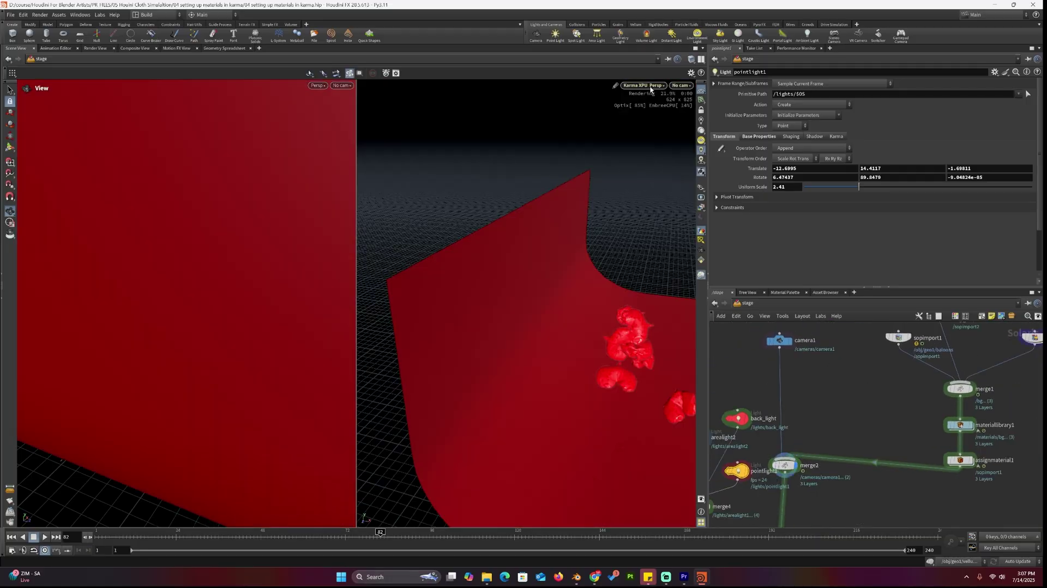
# Switch the second viewport from Karma XPU to the standard viewport renderer to view the balloons and backdrop.
pyautogui.click(643, 85)
pyautogui.click(647, 116)
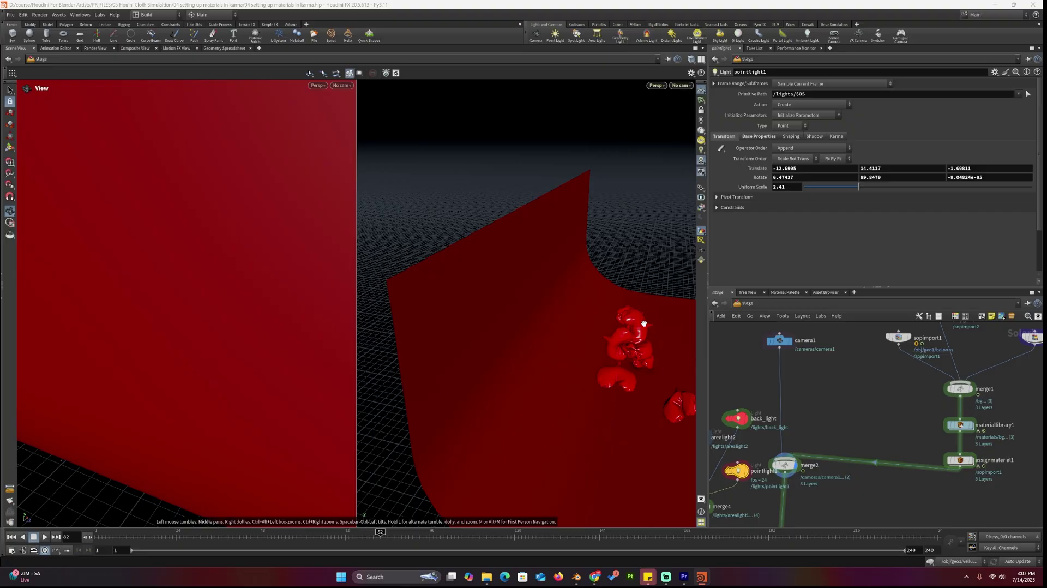
pyautogui.moveTo(643, 324); pyautogui.dragTo(601, 320)
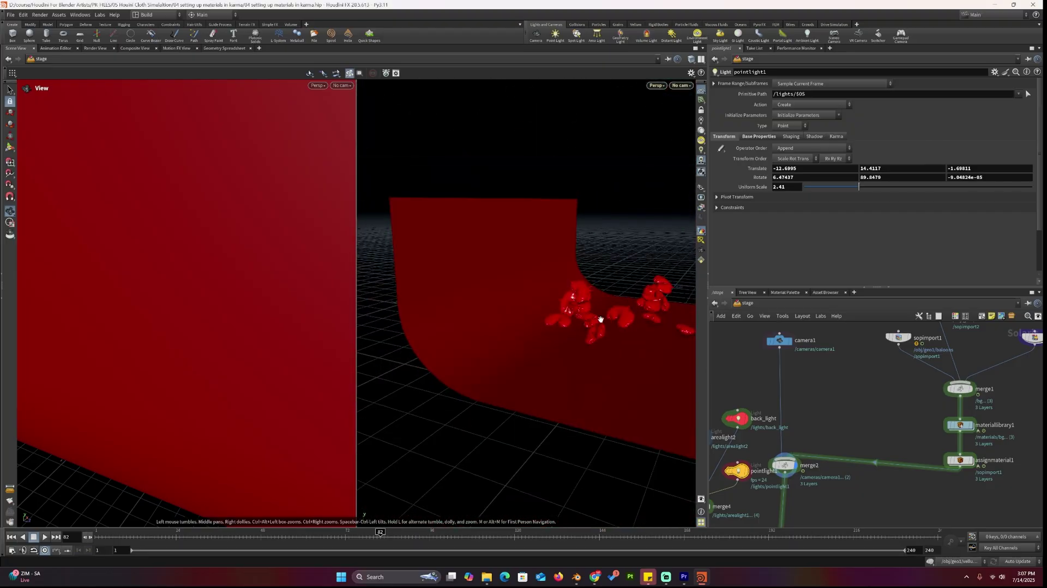
pyautogui.moveTo(830, 349); pyautogui.dragTo(800, 388, button='middle')
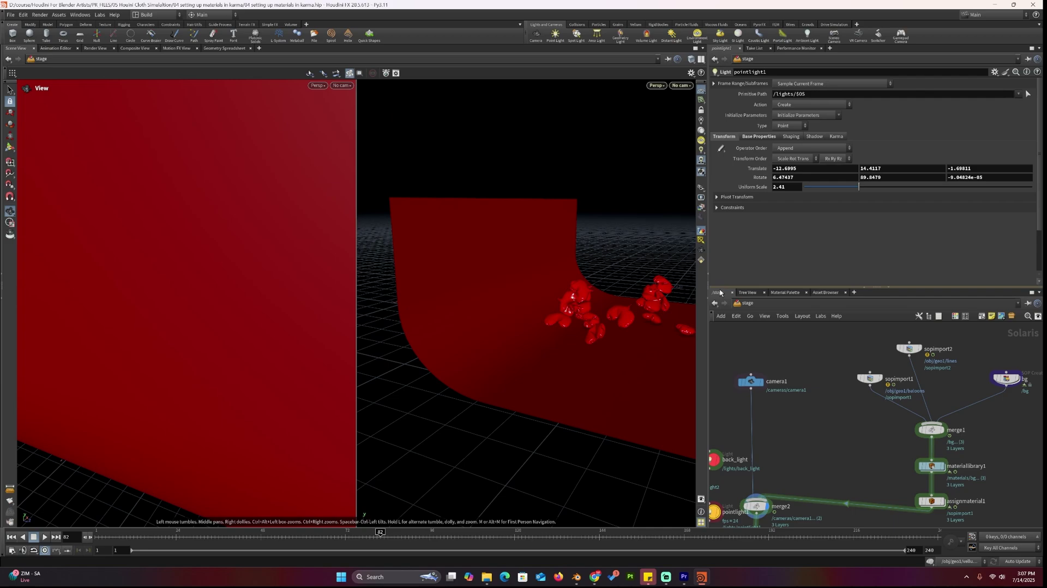
pyautogui.click(756, 304)
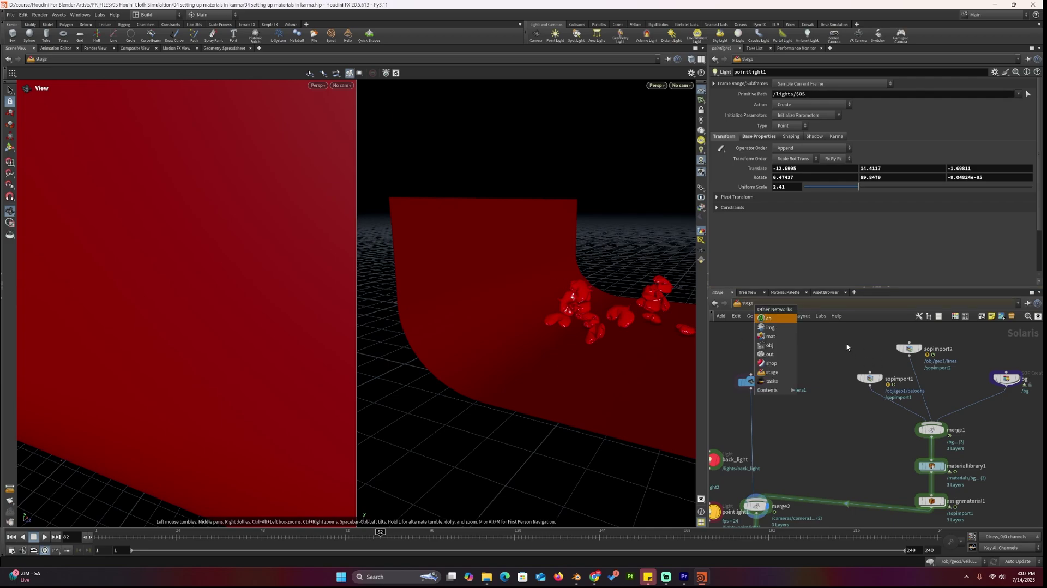
# Display the sopimport1 node in the stage network to view the imported balloons on their own.
pyautogui.moveTo(857, 349); pyautogui.dragTo(830, 364, button='middle')
pyautogui.scroll(4, 834, 364)
pyautogui.moveTo(861, 427); pyautogui.dragTo(826, 374)
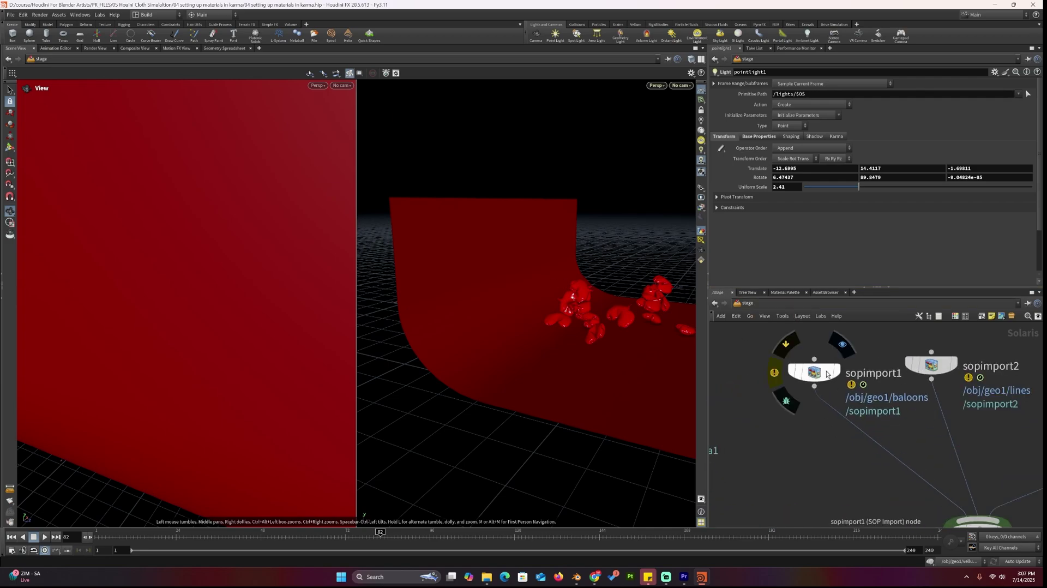
pyautogui.click(842, 344)
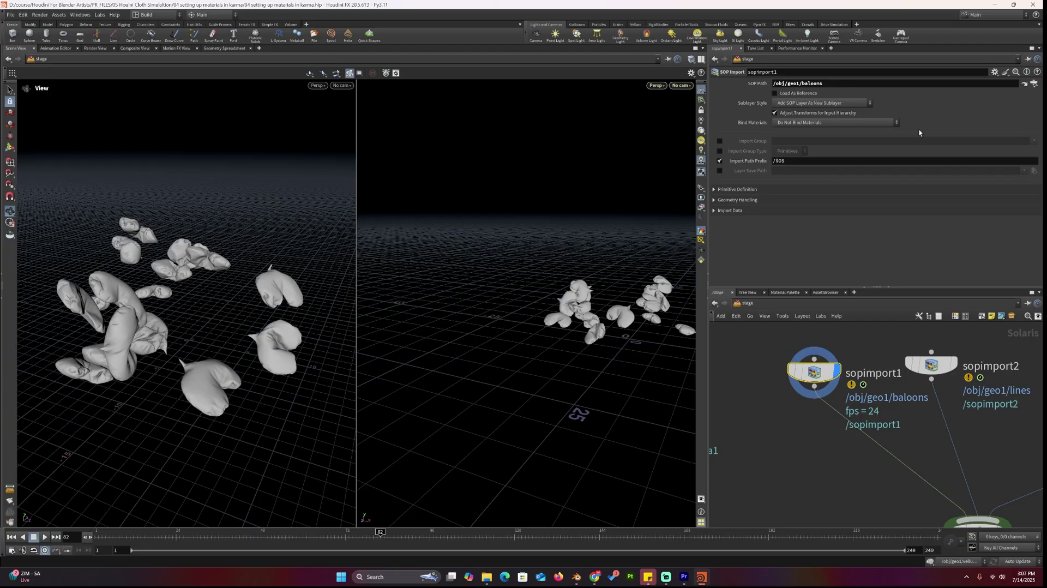
# Browse the geo1 nodes in the operator chooser for sopimport1's SOP Path and close it without picking another node.
pyautogui.click(1033, 85)
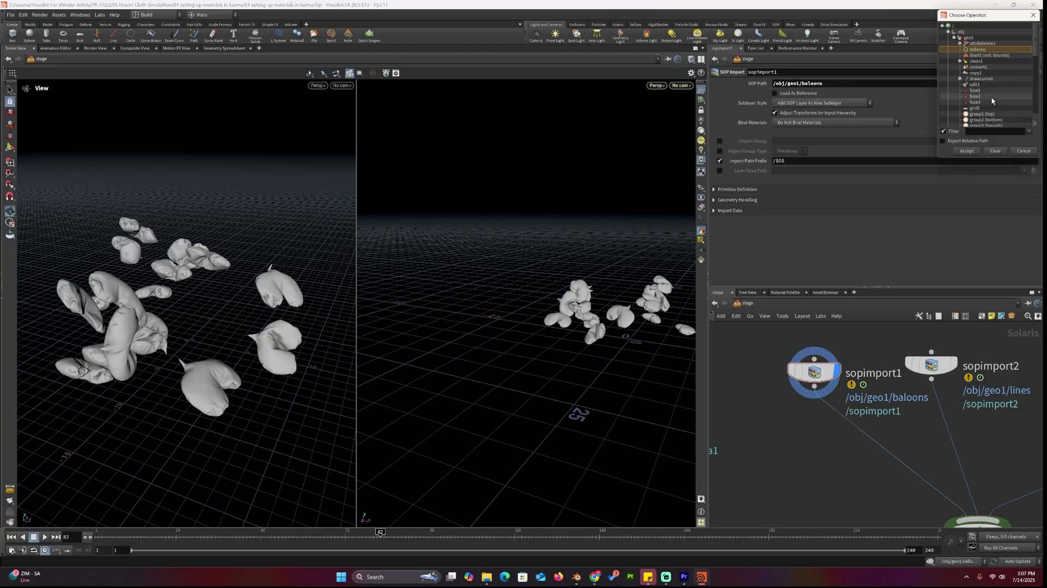
pyautogui.click(954, 37)
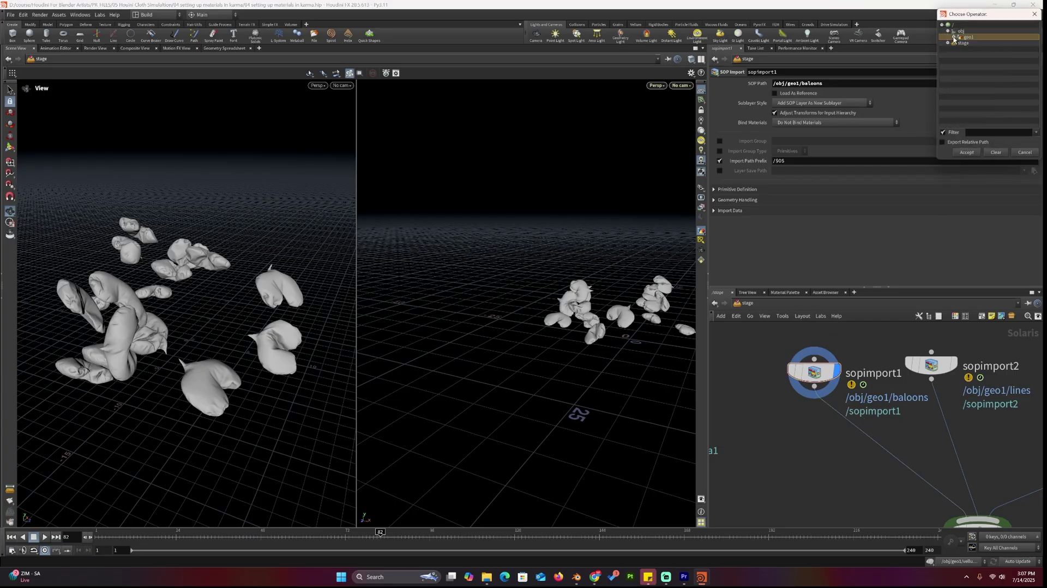
pyautogui.click(962, 30)
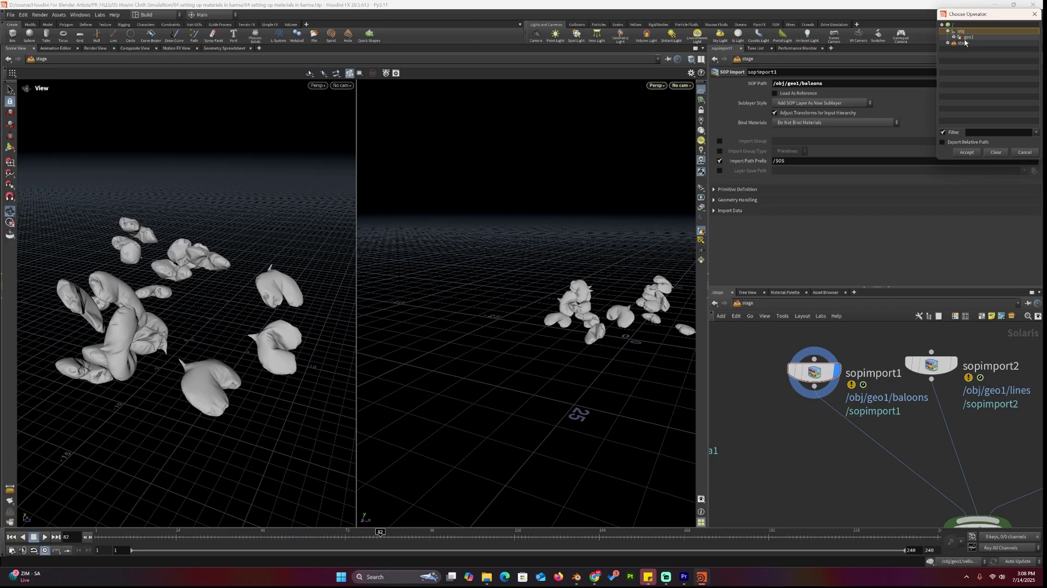
pyautogui.click(963, 43)
pyautogui.click(953, 37)
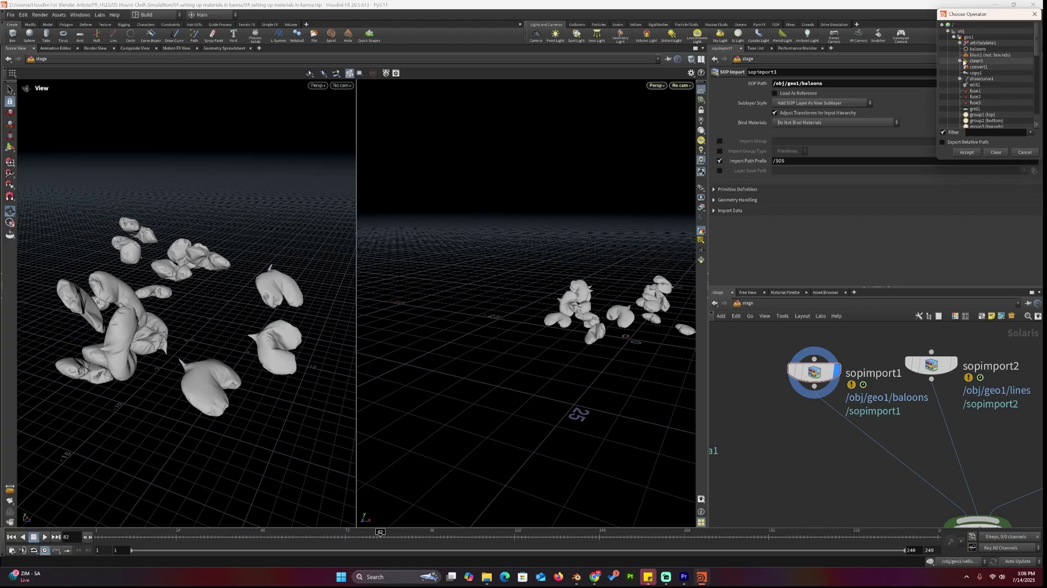
pyautogui.scroll(-3, 974, 108)
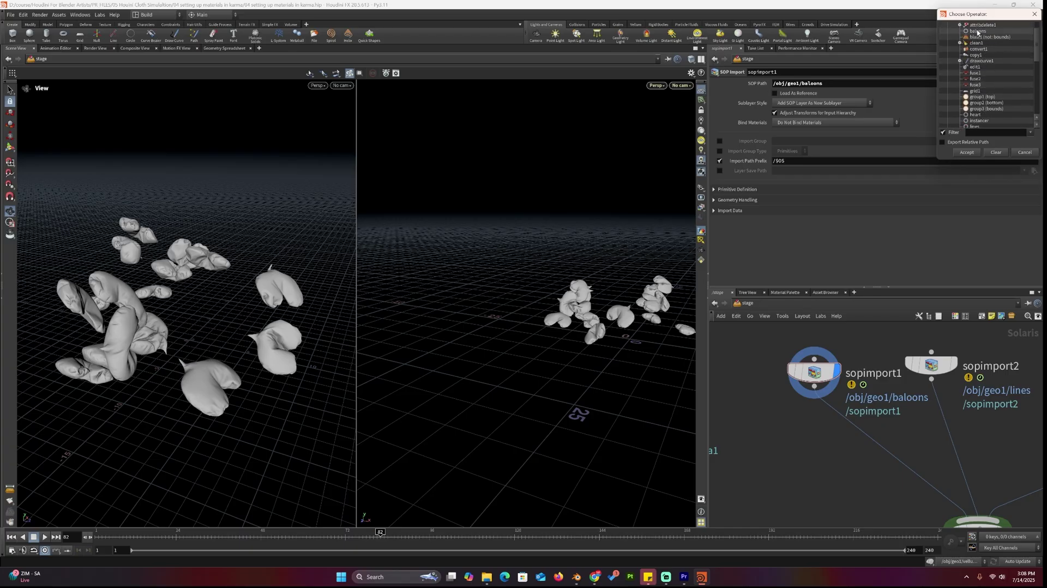
pyautogui.scroll(-2, 981, 65)
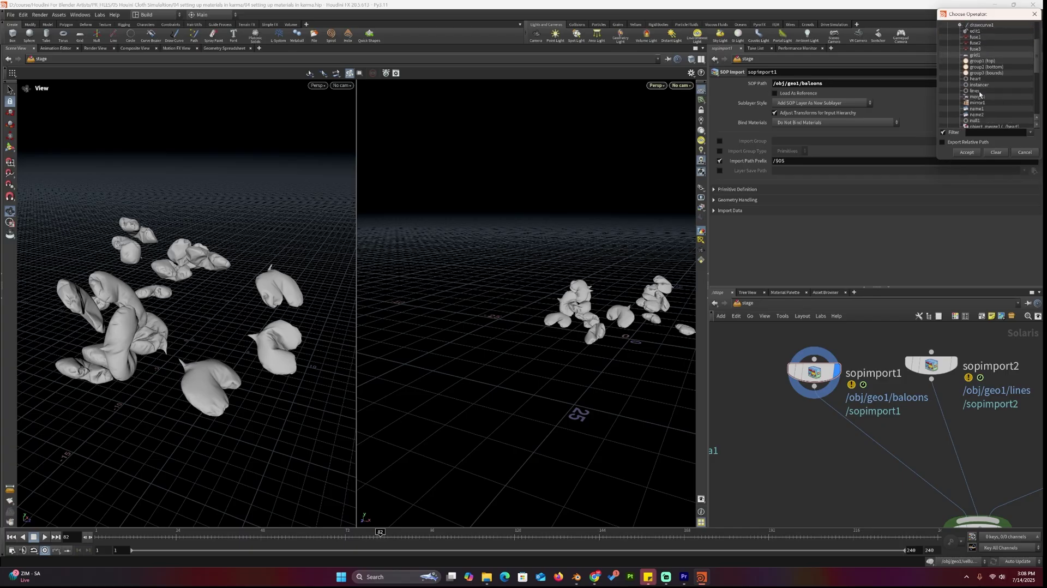
pyautogui.click(1033, 14)
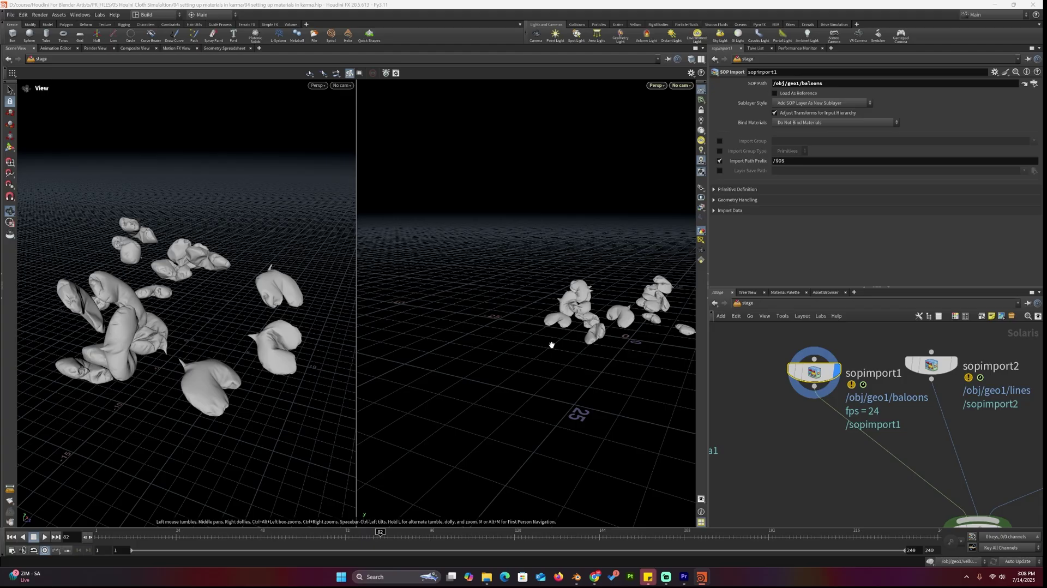
# Examine the balloons up close and display the sopimport2 node to view the imported lines.
pyautogui.scroll(5, 548, 306)
pyautogui.scroll(3, 578, 275)
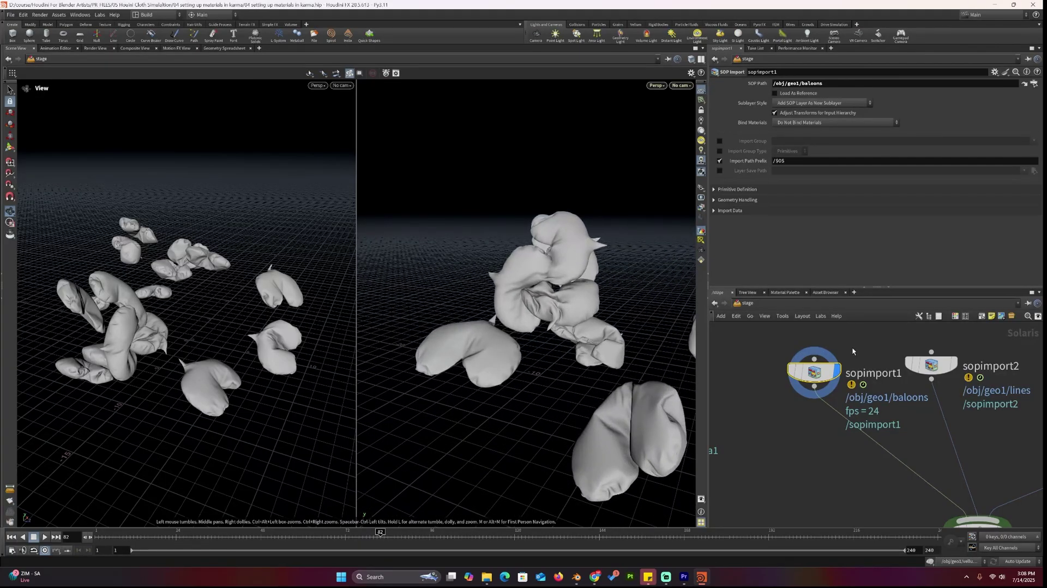
pyautogui.moveTo(929, 363); pyautogui.dragTo(859, 364, button='middle')
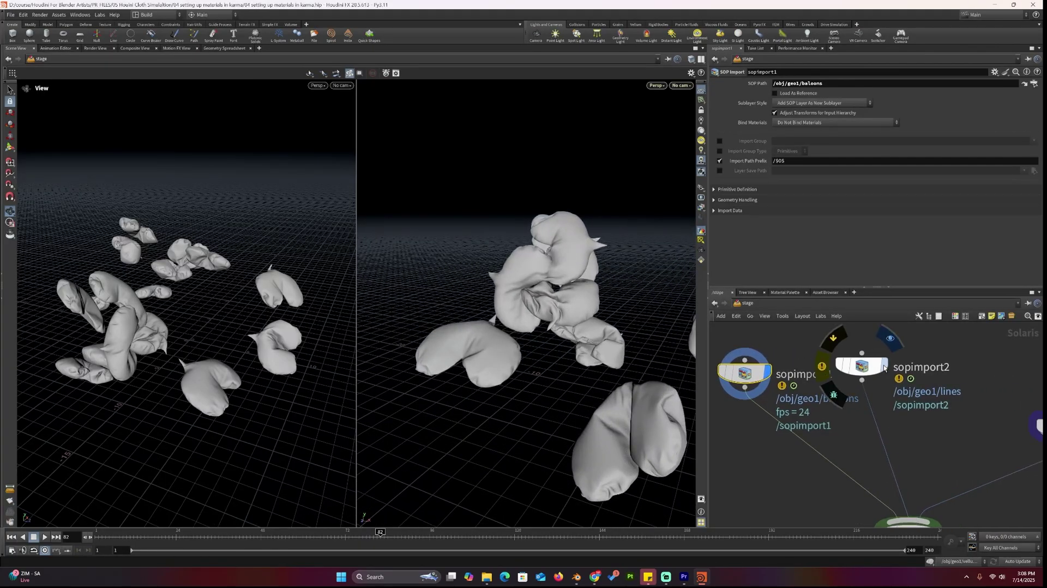
pyautogui.click(883, 368)
# Display the merge1 node to view the combined imports, and the bg node to view the backdrop alone.
pyautogui.moveTo(971, 444); pyautogui.dragTo(878, 427, button='middle')
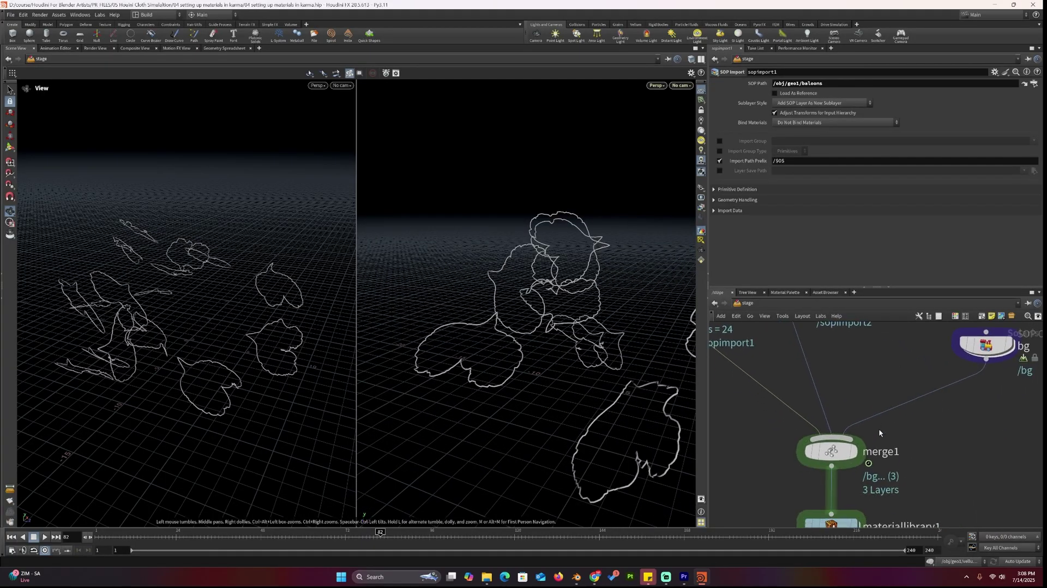
pyautogui.click(856, 450)
pyautogui.moveTo(872, 376); pyautogui.dragTo(833, 411, button='middle')
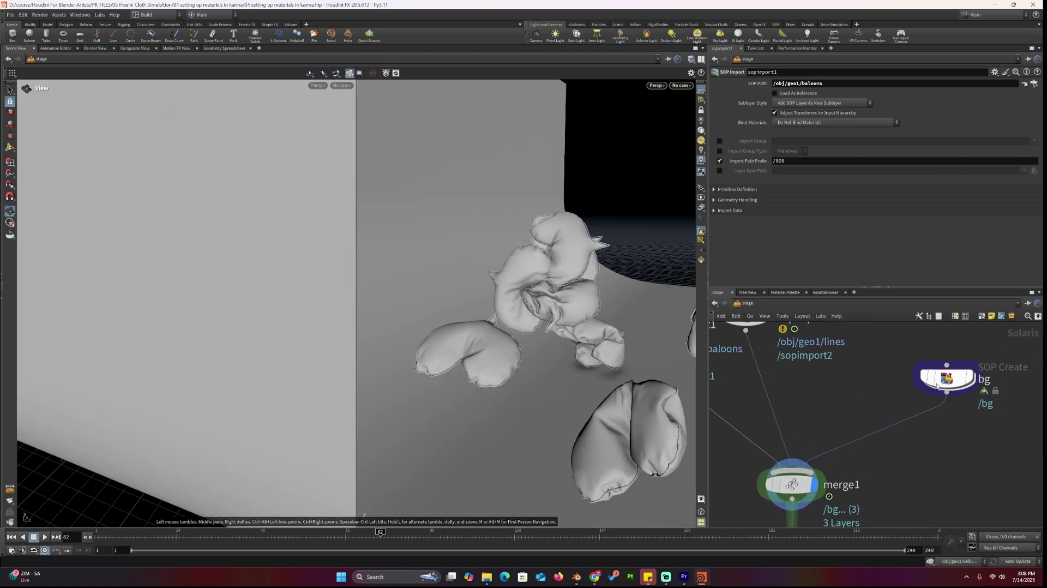
pyautogui.click(968, 377)
pyautogui.moveTo(610, 240); pyautogui.dragTo(487, 319, button='right')
pyautogui.moveTo(486, 319); pyautogui.dragTo(500, 306)
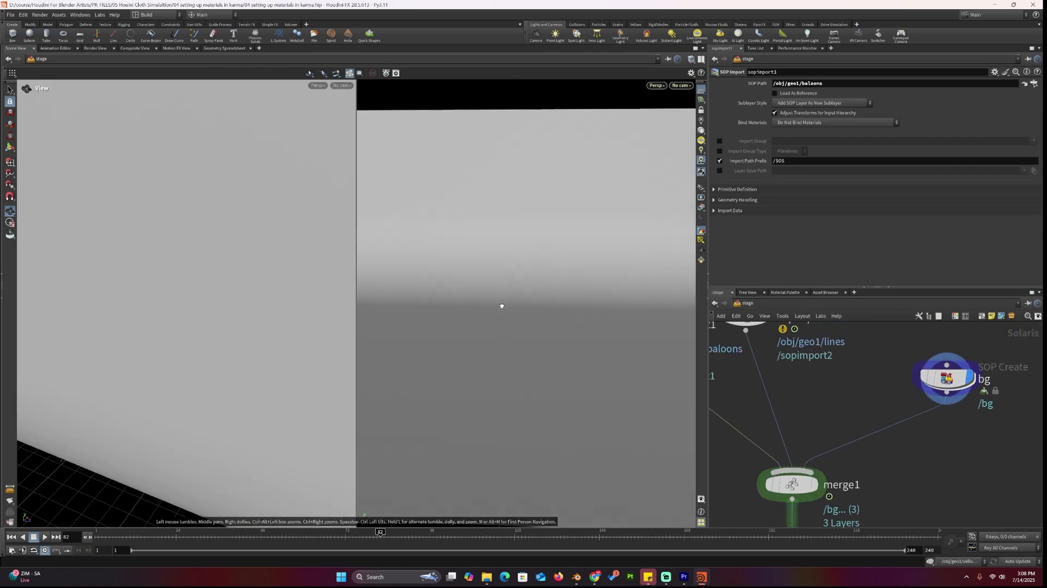
# Enter the materiallibrary1 node below merge1 to view its material subnetworks.
pyautogui.moveTo(834, 491); pyautogui.dragTo(883, 362, button='middle')
pyautogui.scroll(-1, 884, 429)
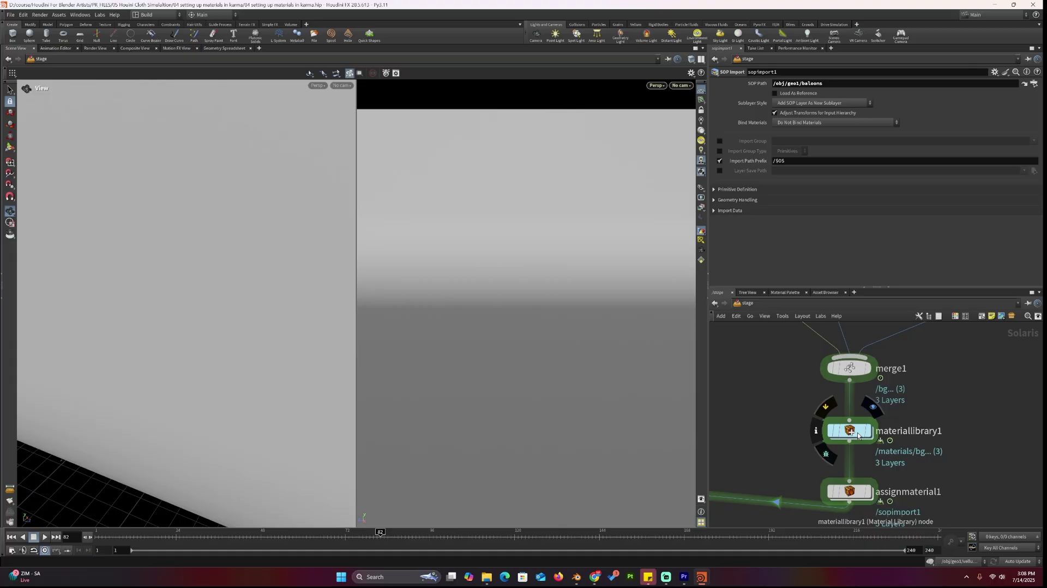
pyautogui.moveTo(928, 398); pyautogui.dragTo(871, 396, button='middle')
pyautogui.press('Tab')
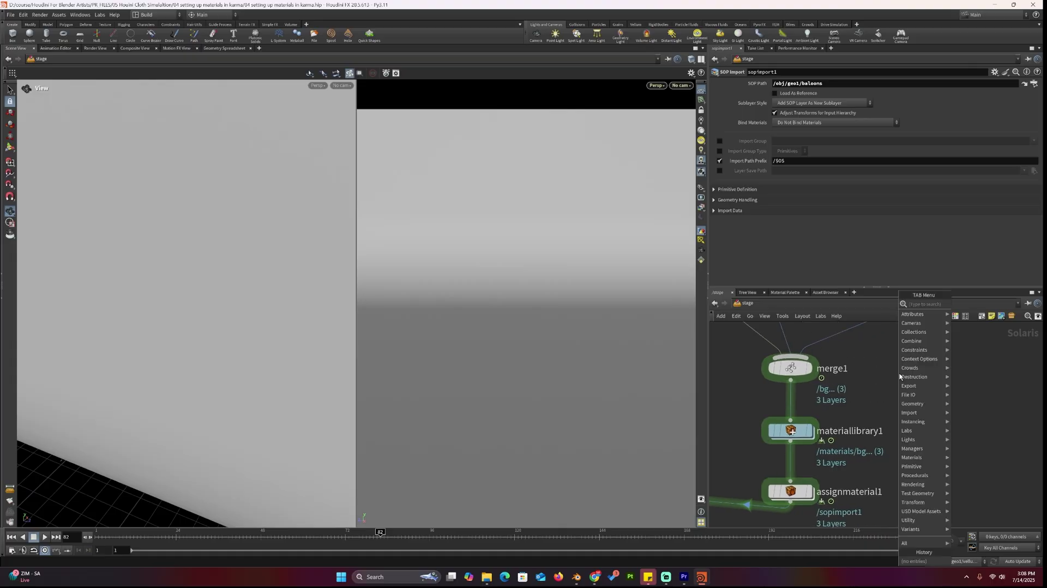
pyautogui.press('Escape')
pyautogui.doubleClick(792, 430)
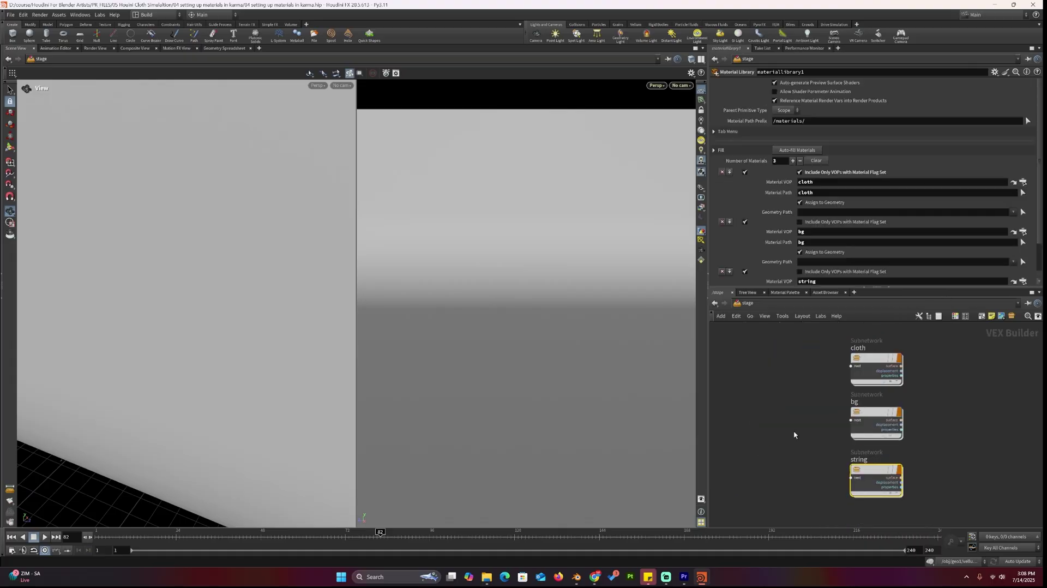
# Rearrange the cloth, bg and string material subnetworks in the materiallibrary1 network to leave space beside them.
pyautogui.moveTo(867, 365); pyautogui.dragTo(809, 358)
pyautogui.moveTo(867, 419); pyautogui.dragTo(800, 410)
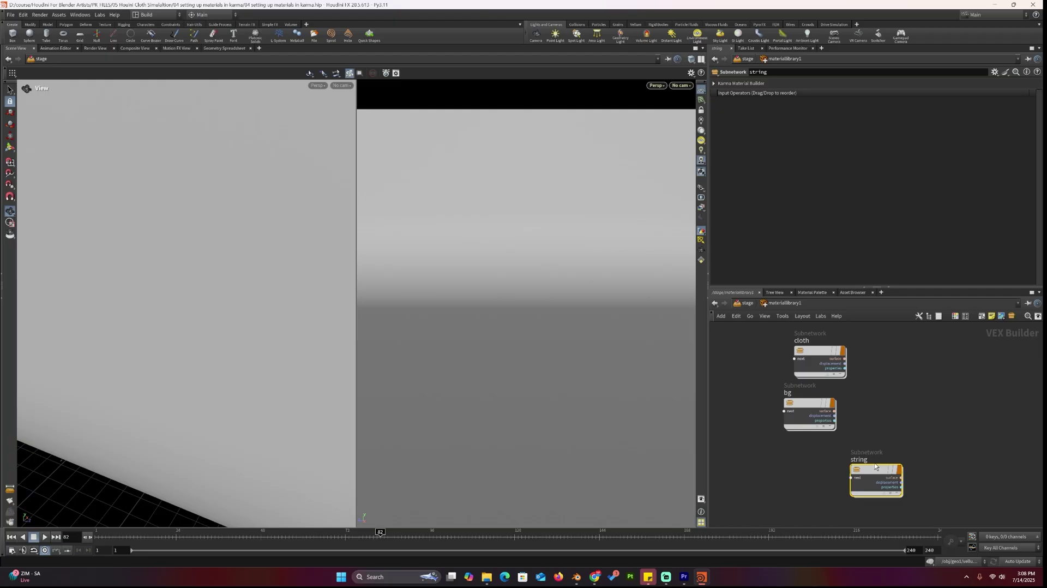
pyautogui.moveTo(872, 471); pyautogui.dragTo(825, 472)
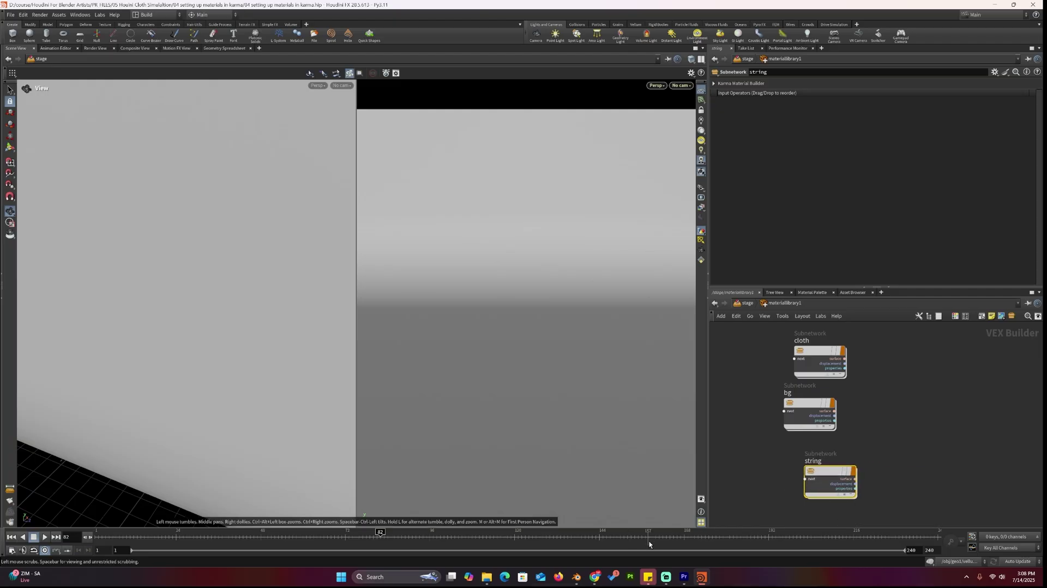
# Switch to Blender, enlarge the shader editor showing the sphere's Material.001, and return to Houdini.
pyautogui.click(577, 582)
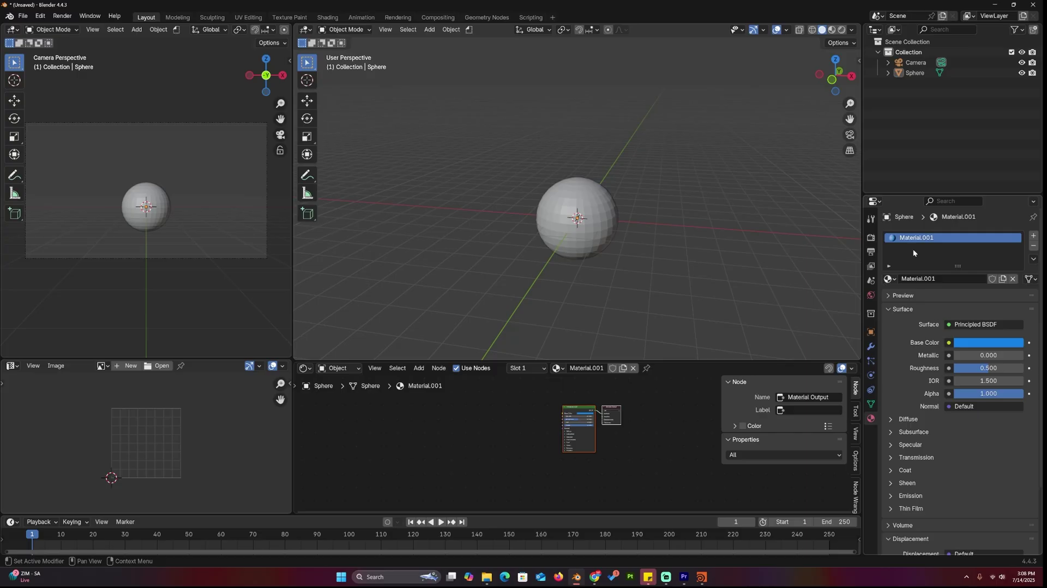
pyautogui.moveTo(425, 416); pyautogui.dragTo(392, 454, button='middle')
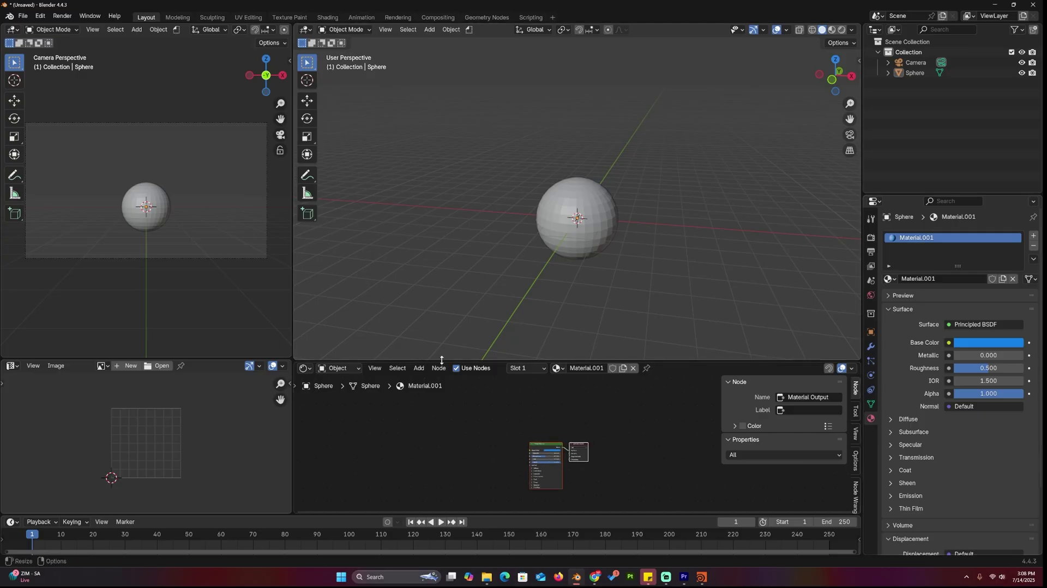
pyautogui.moveTo(441, 361); pyautogui.dragTo(454, 305)
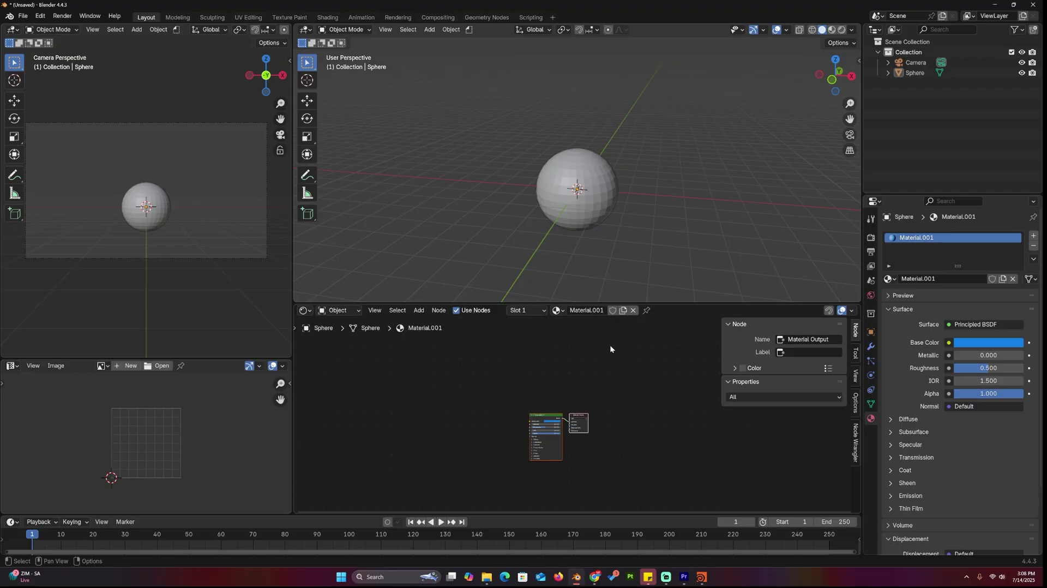
pyautogui.click(994, 5)
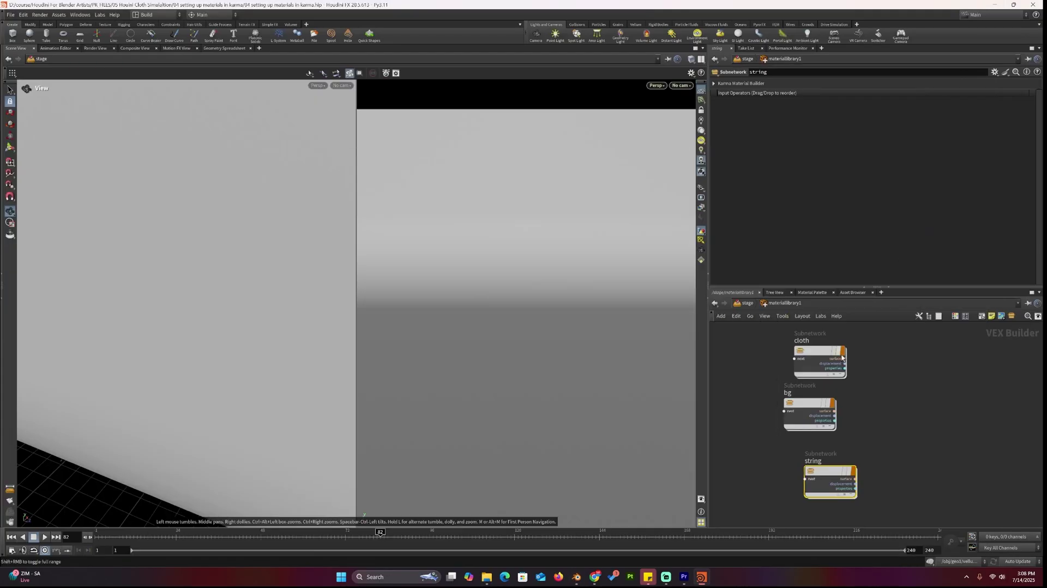
# Add a Karma Material Builder beside the existing subnetworks in the materiallibrary1 network.
pyautogui.moveTo(858, 367); pyautogui.dragTo(852, 353, button='middle')
pyautogui.press('Tab')
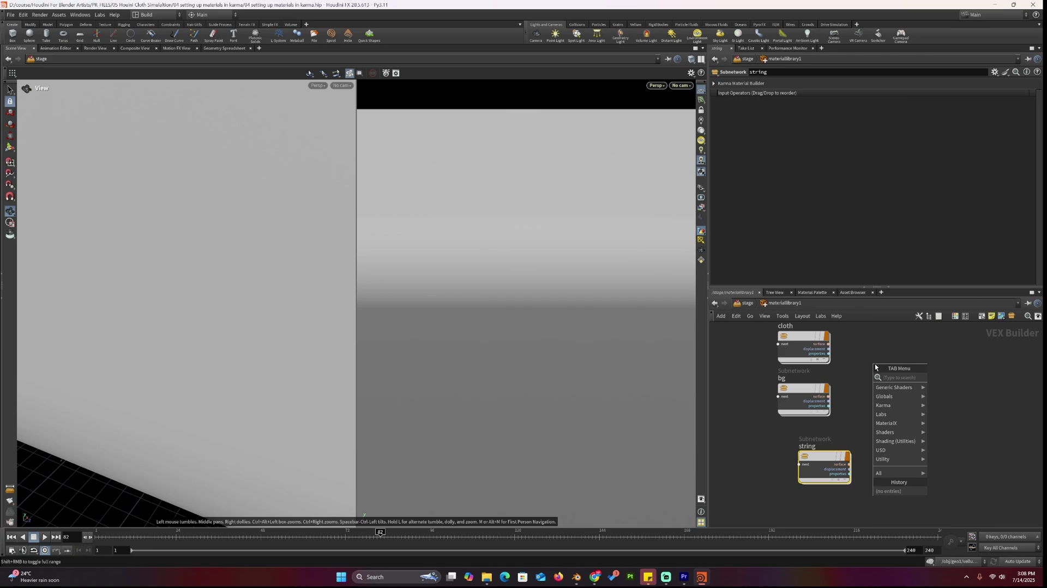
pyautogui.write('ka')
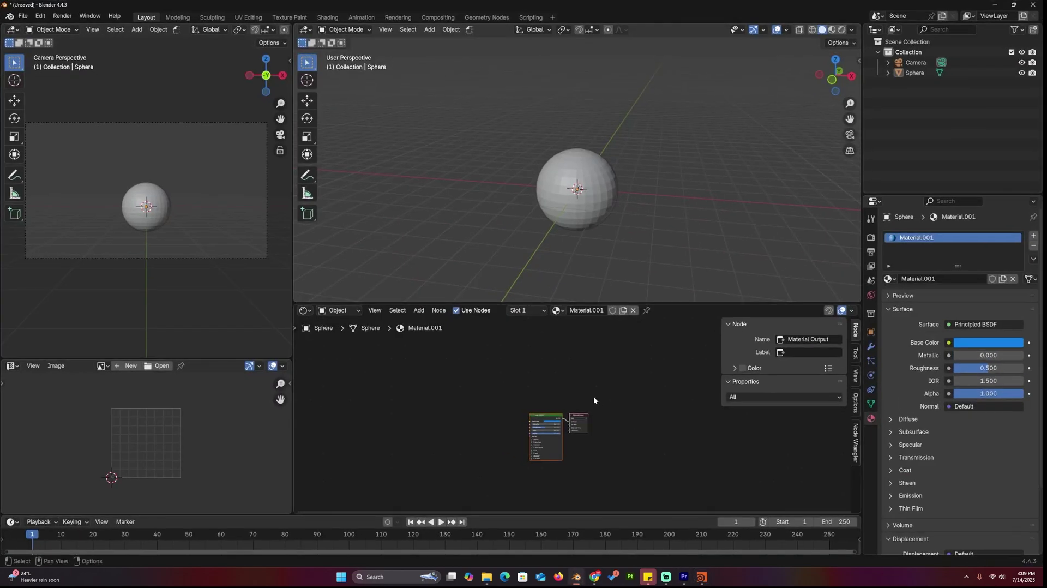
# Switch to Blender, select the Principled BSDF node to examine its connection to Material Output, and return to Houdini.
pyautogui.scroll(3, 650, 388)
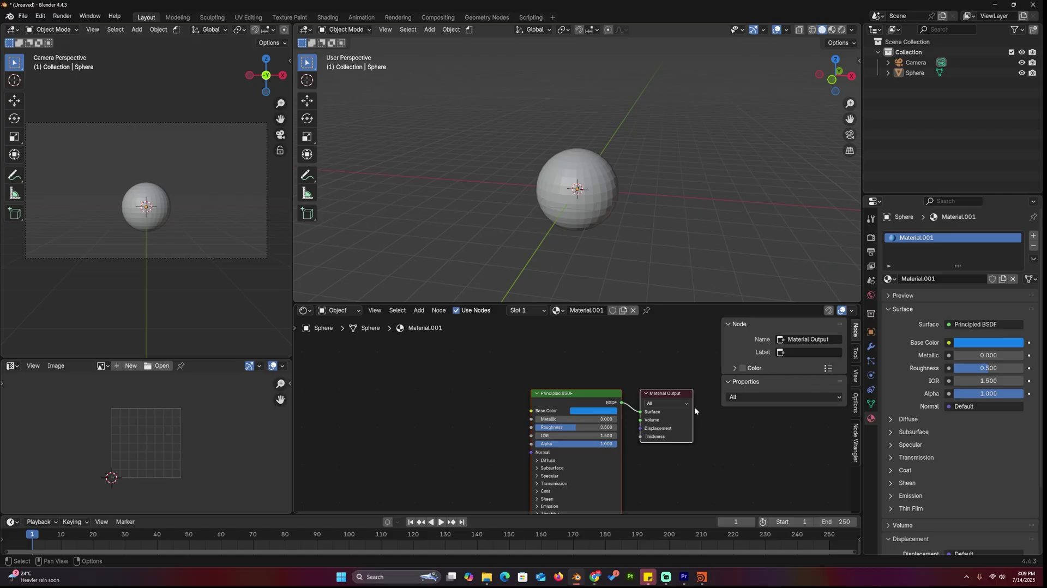
pyautogui.click(561, 394)
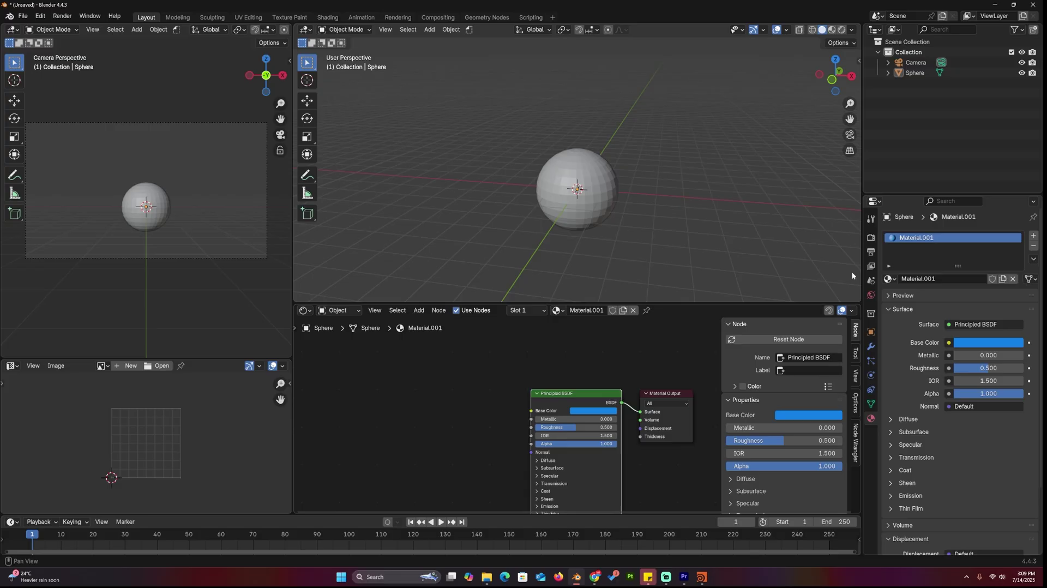
pyautogui.click(994, 5)
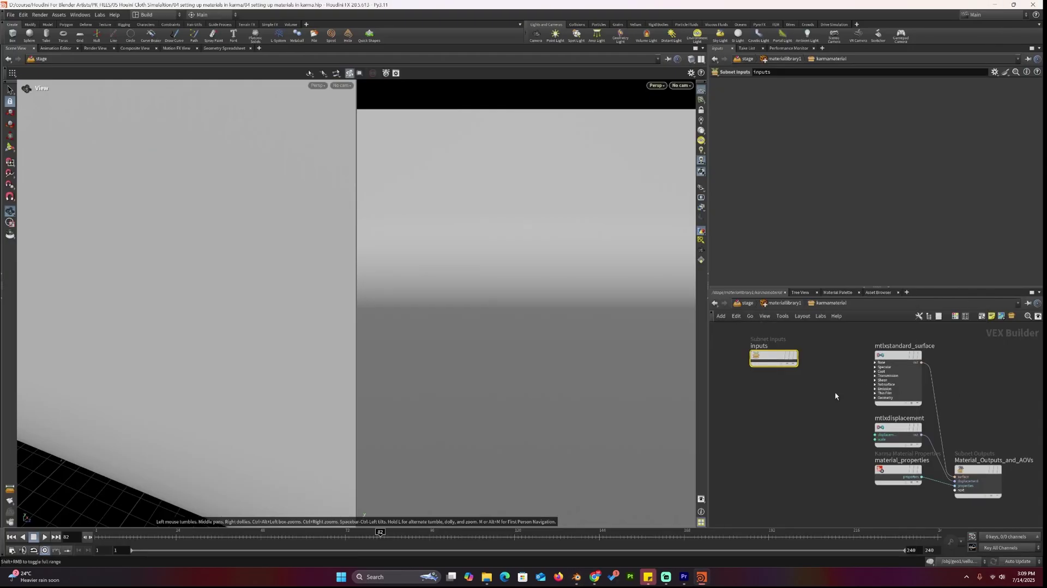
# Rename the karmamaterial subnetwork as test and enter its network.
pyautogui.click(804, 303)
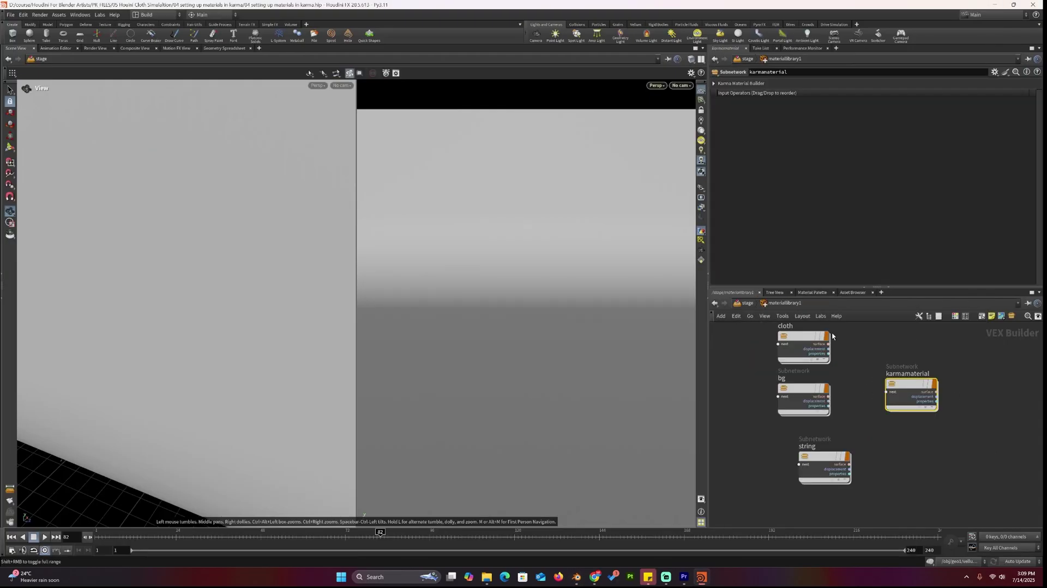
pyautogui.doubleClick(914, 374)
pyautogui.write('tes')
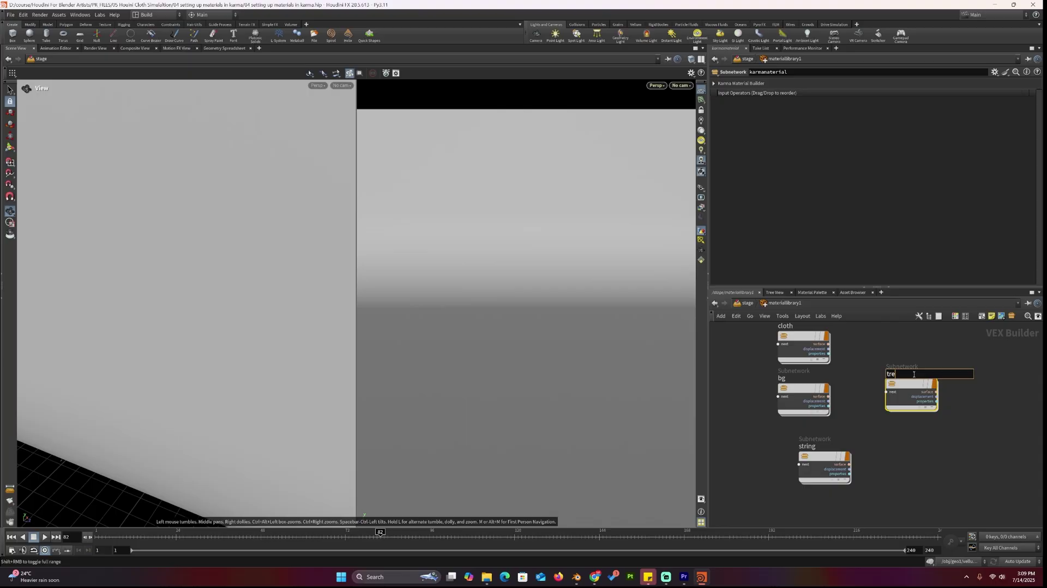
pyautogui.write('t')
pyautogui.press('Return')
pyautogui.doubleClick(902, 392)
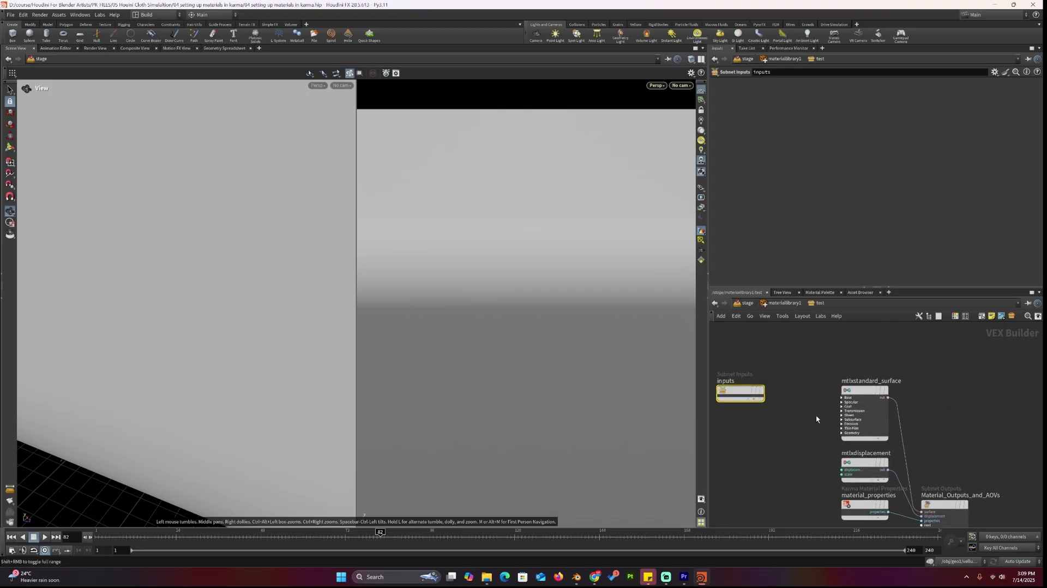
# Expand the Base and Subsurface input groups of mtlxstandard_surface, separate it from mtlxdisplacement, and select it.
pyautogui.scroll(3, 816, 415)
pyautogui.click(871, 372)
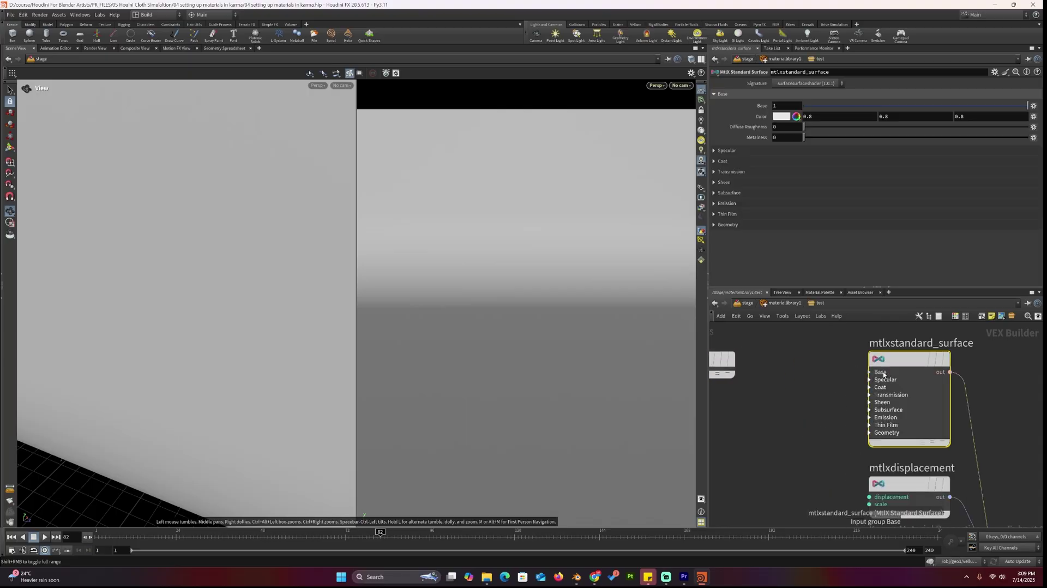
pyautogui.click(870, 372)
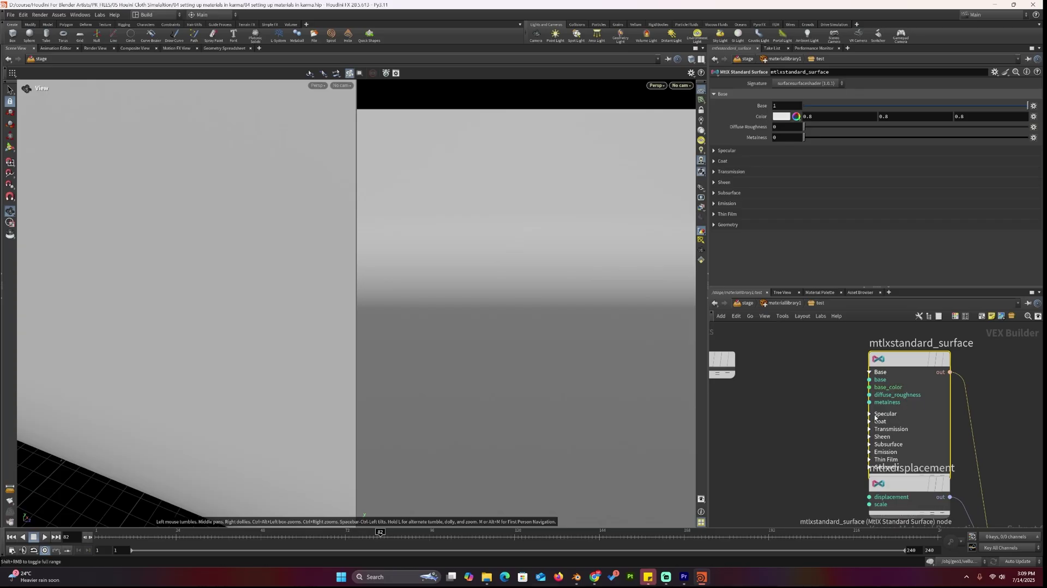
pyautogui.click(882, 446)
pyautogui.scroll(-1, 882, 446)
pyautogui.scroll(-5, 879, 407)
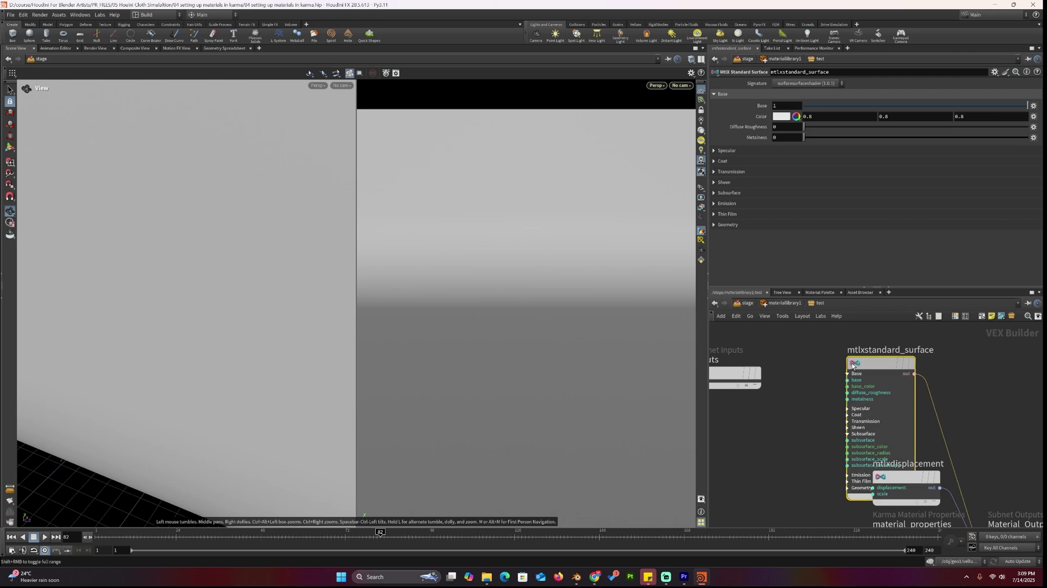
pyautogui.moveTo(858, 463); pyautogui.dragTo(881, 461)
pyautogui.scroll(3, 867, 480)
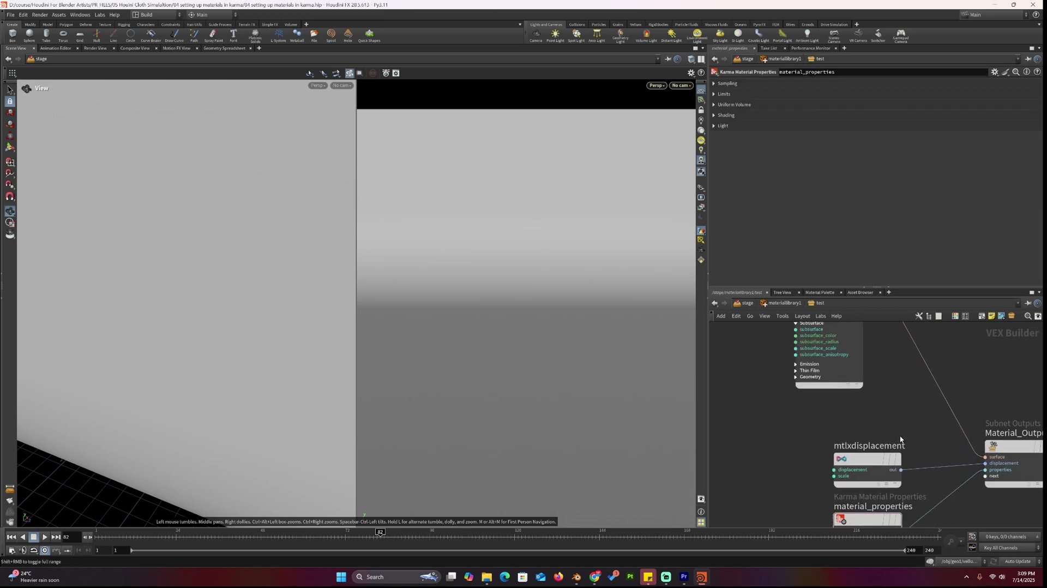
pyautogui.moveTo(770, 372); pyautogui.dragTo(781, 428, button='middle')
pyautogui.click(869, 346)
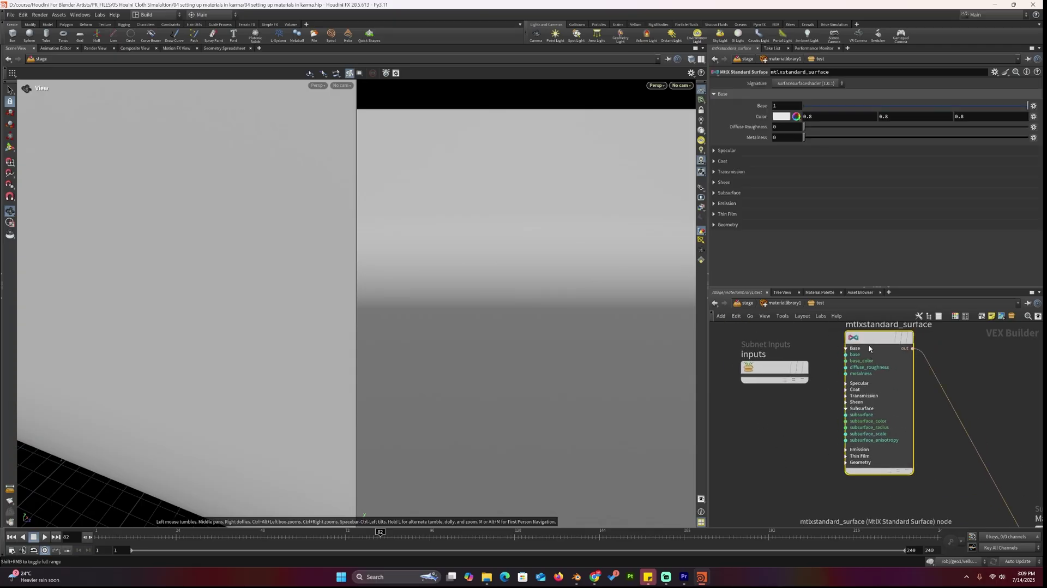
# Set the base color of mtlxstandard_surface to dark blue with RGB values 0, 0, 0.5.
pyautogui.click(781, 116)
pyautogui.click(847, 73)
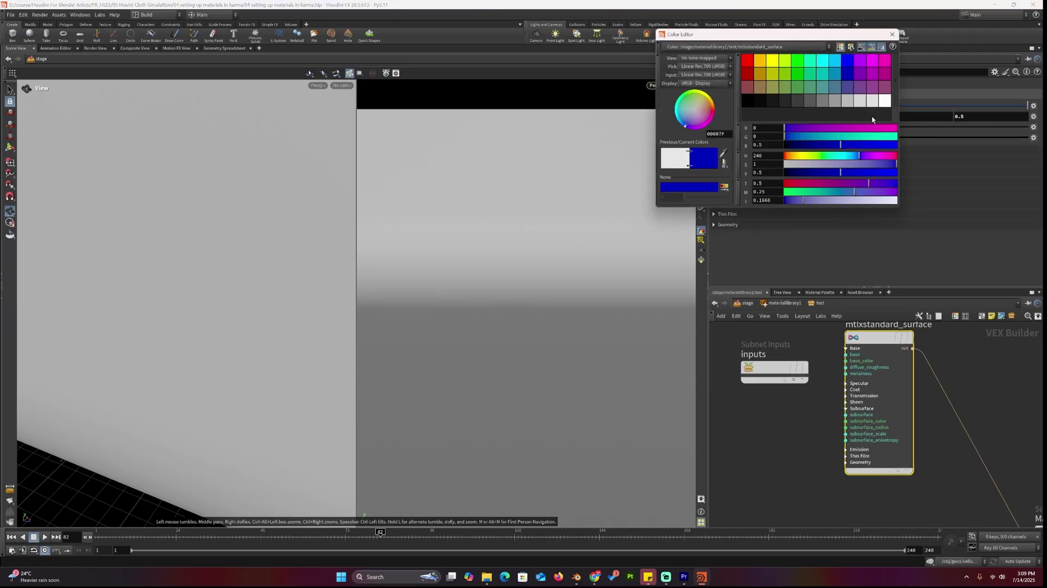
pyautogui.scroll(-2, 941, 362)
pyautogui.click(890, 33)
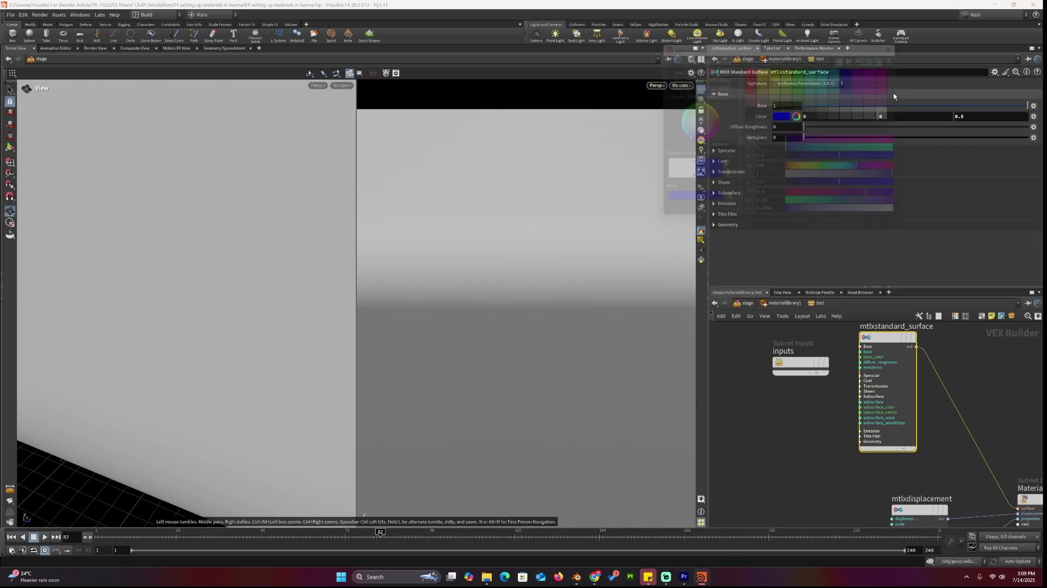
pyautogui.moveTo(942, 416); pyautogui.dragTo(918, 408, button='middle')
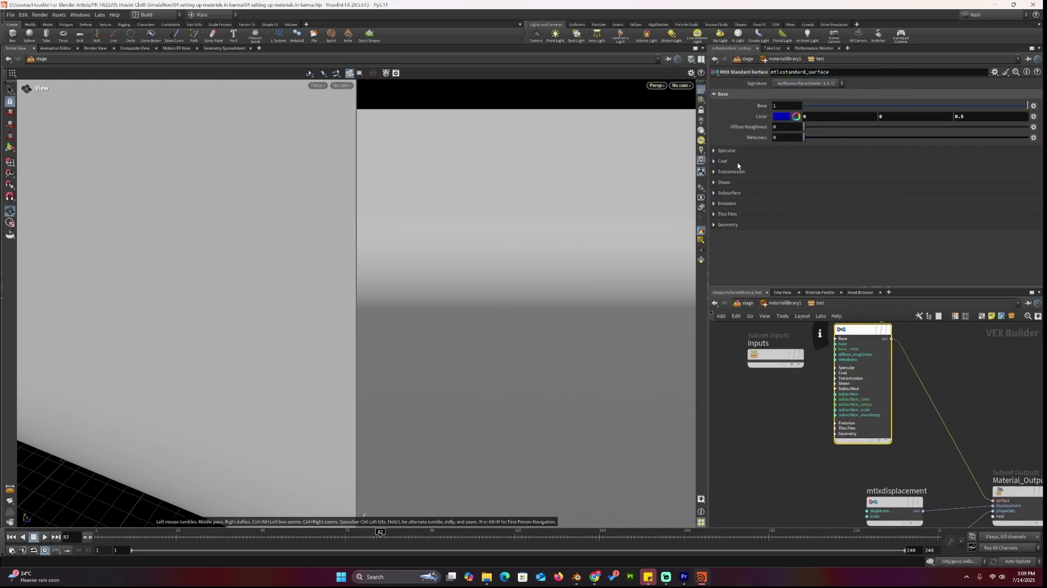
# Set the specular roughness of mtlxstandard_surface to 0.02 and its metalness to 1.
pyautogui.click(727, 151)
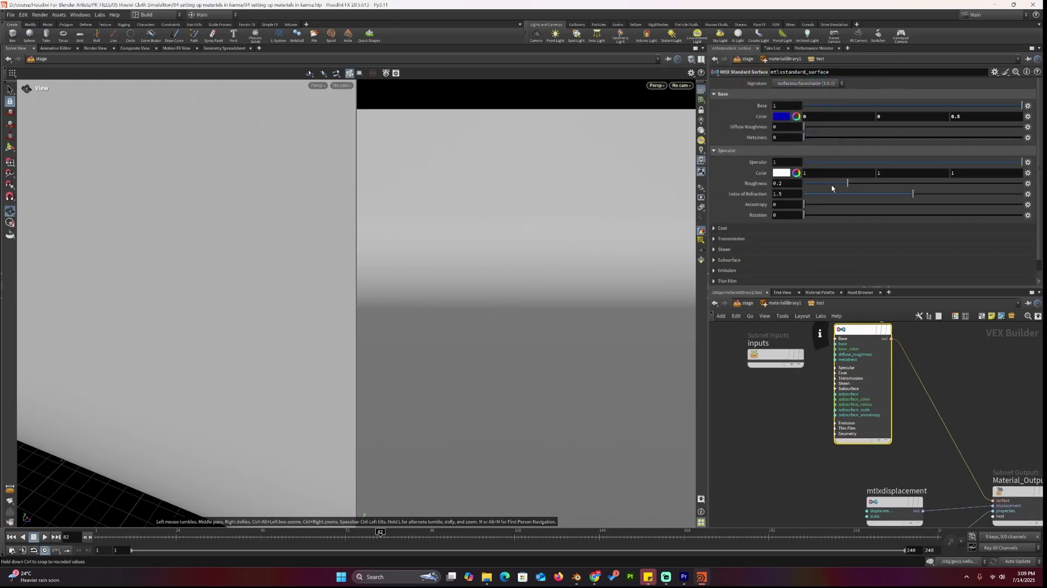
pyautogui.moveTo(848, 182); pyautogui.dragTo(819, 189)
pyautogui.moveTo(804, 137); pyautogui.dragTo(1029, 138)
# Set the base color of mtlxstandard_surface to yellow with RGB values 1, 1, 0.
pyautogui.click(782, 117)
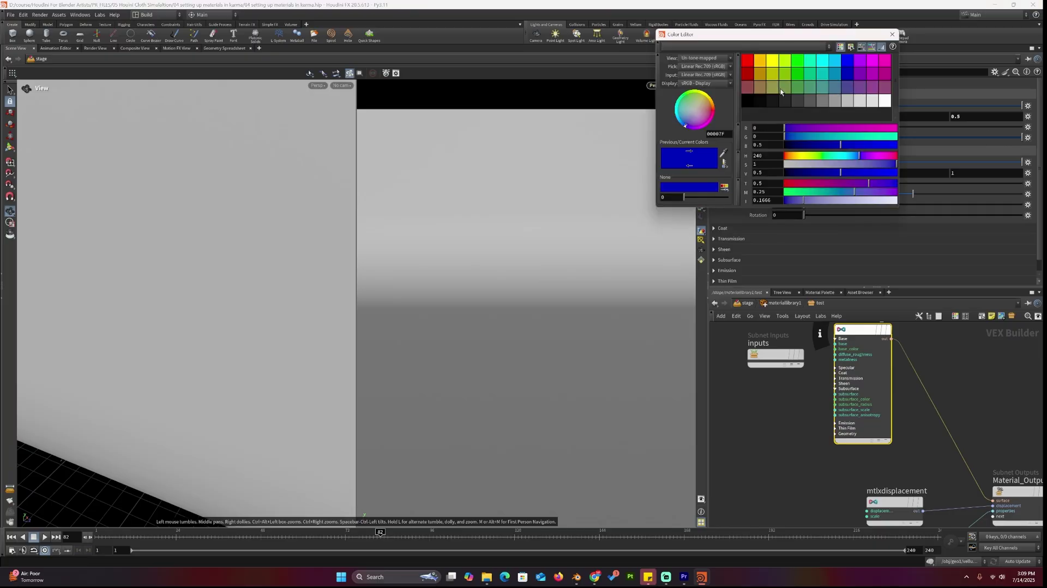
pyautogui.click(768, 66)
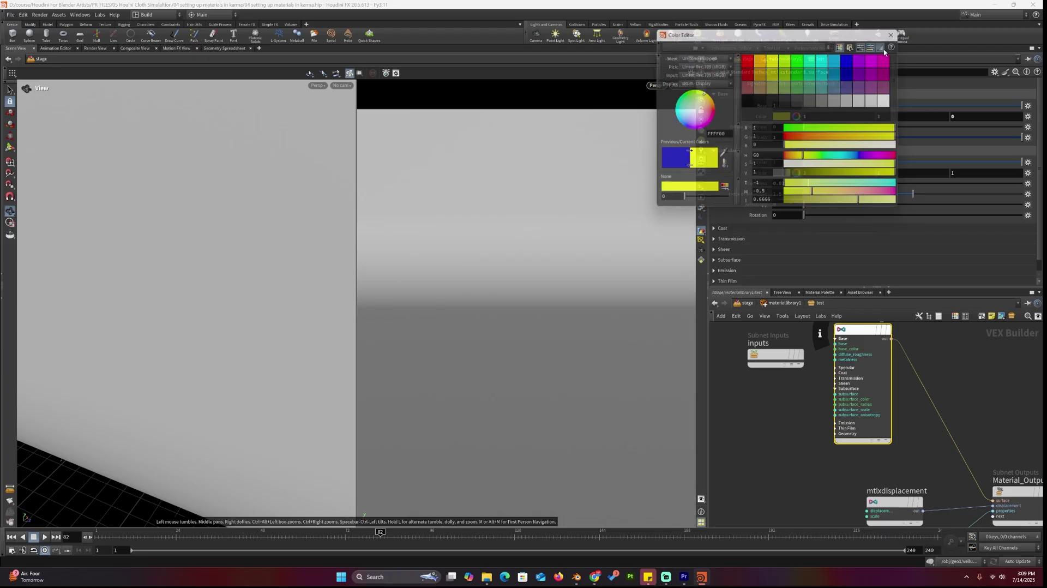
pyautogui.click(892, 34)
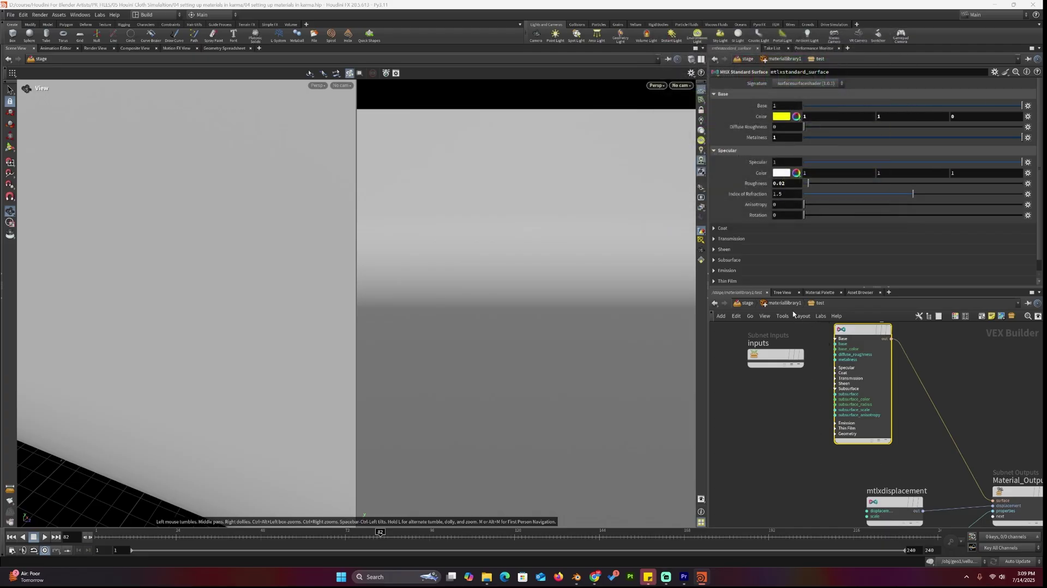
# Go back up to the materiallibrary1 network and rearrange the bg, cloth, string and test subnetworks.
pyautogui.press('u')
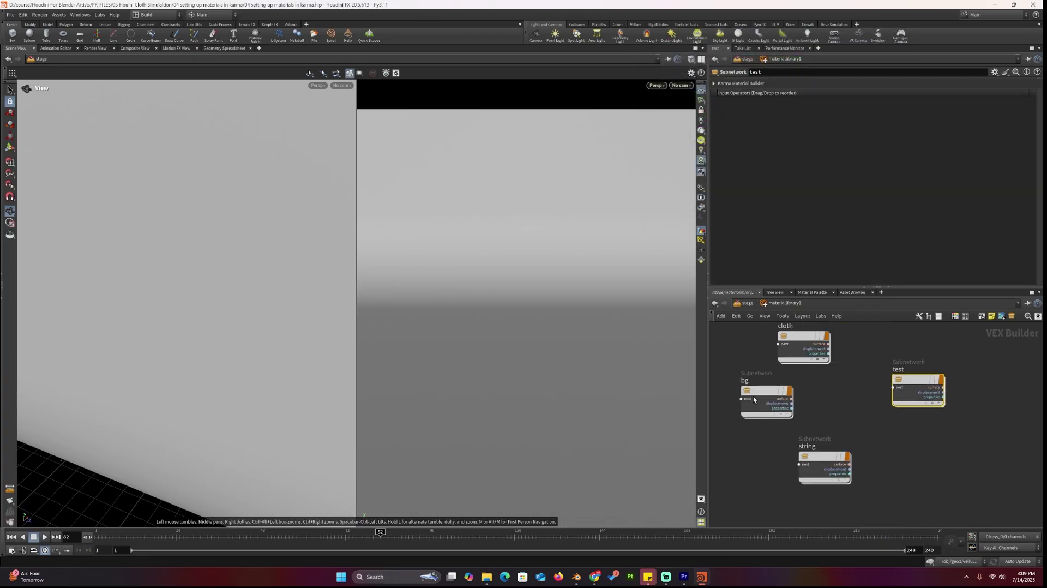
pyautogui.moveTo(753, 398); pyautogui.dragTo(744, 387)
pyautogui.moveTo(797, 340); pyautogui.dragTo(808, 340)
pyautogui.moveTo(776, 383); pyautogui.dragTo(758, 389)
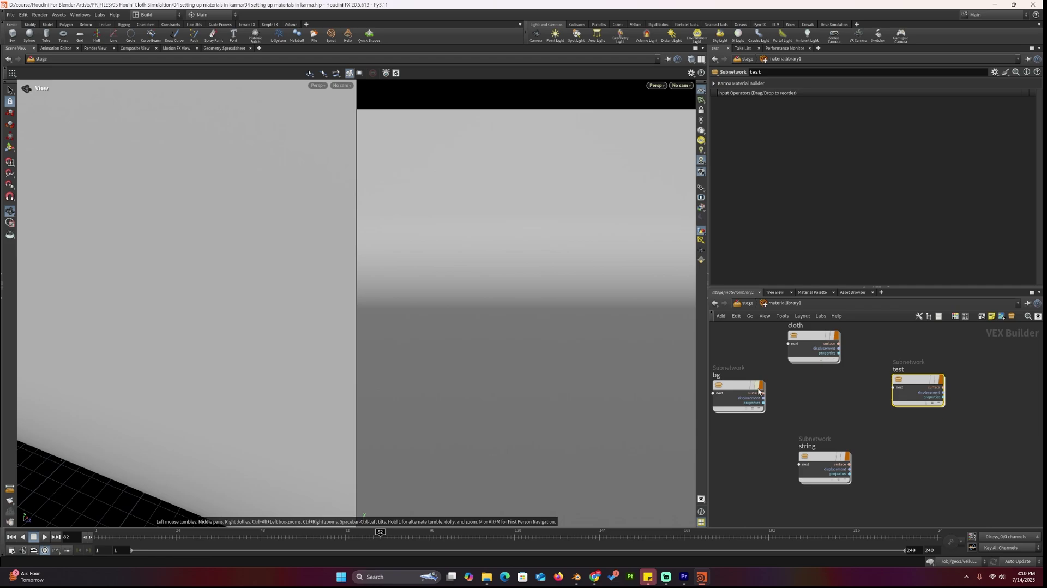
pyautogui.moveTo(823, 463); pyautogui.dragTo(817, 447)
pyautogui.moveTo(903, 388); pyautogui.dragTo(878, 389)
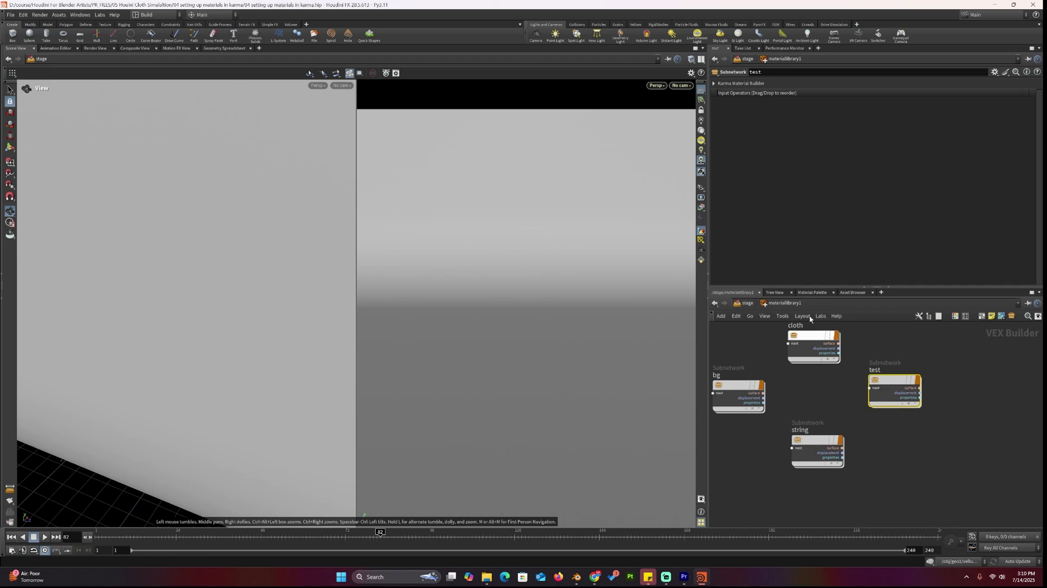
# Return to the stage network, examine the material assignments in assignmaterial1, and make it the displayed node.
pyautogui.click(748, 303)
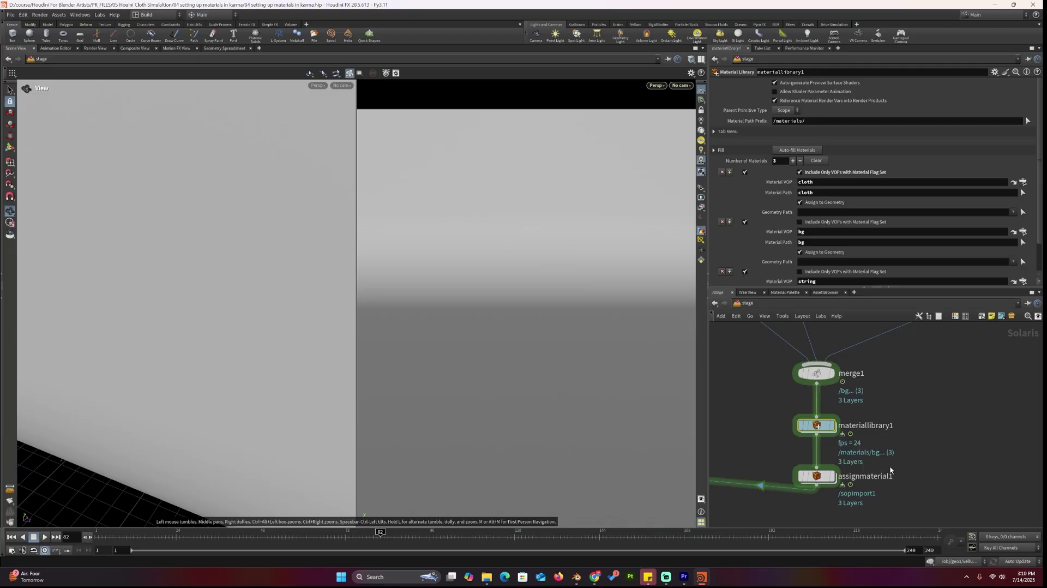
pyautogui.click(816, 476)
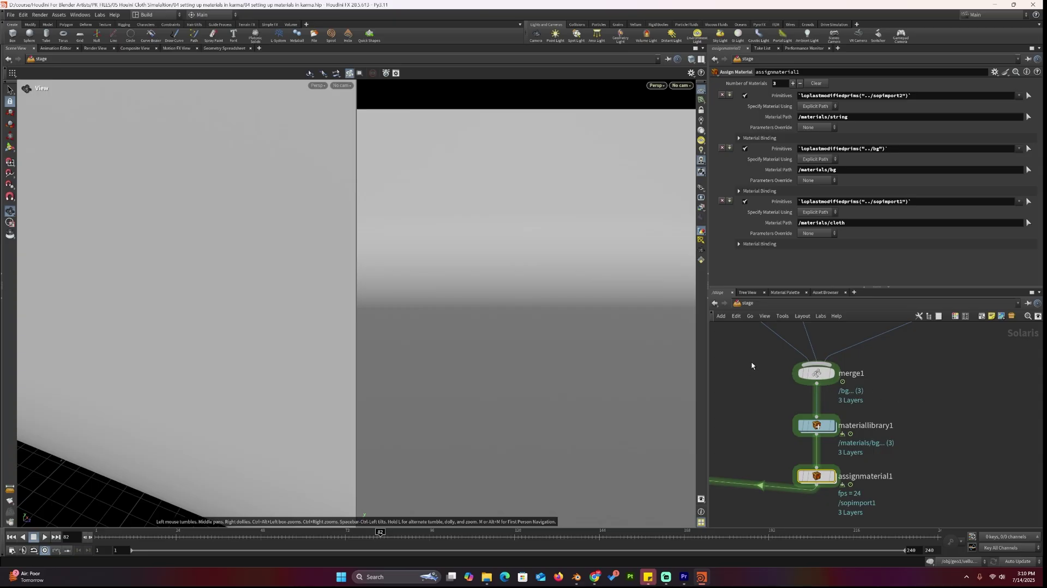
pyautogui.moveTo(748, 353); pyautogui.dragTo(914, 484)
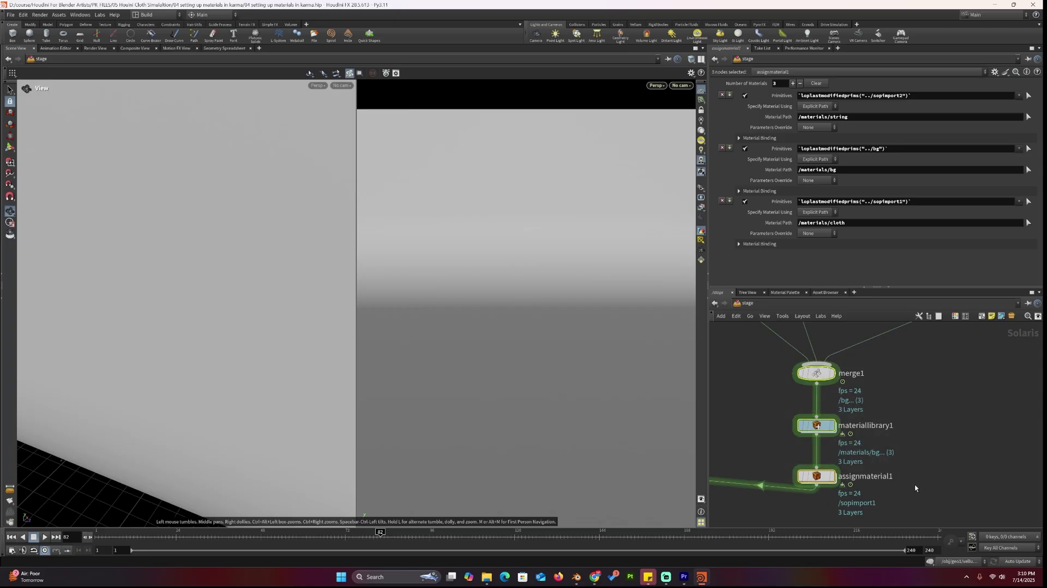
pyautogui.click(929, 418)
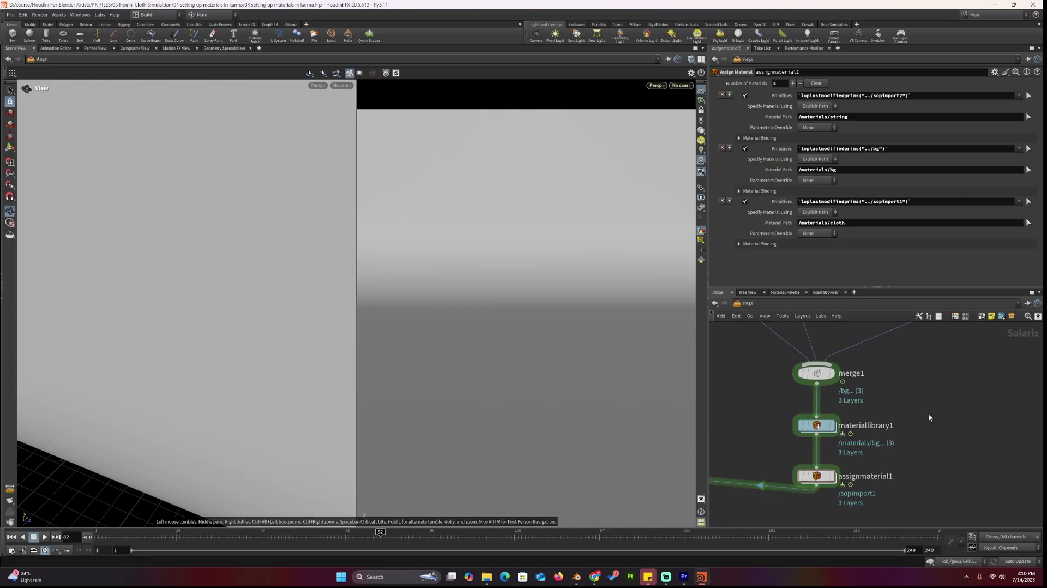
pyautogui.moveTo(911, 438); pyautogui.dragTo(927, 437, button='middle')
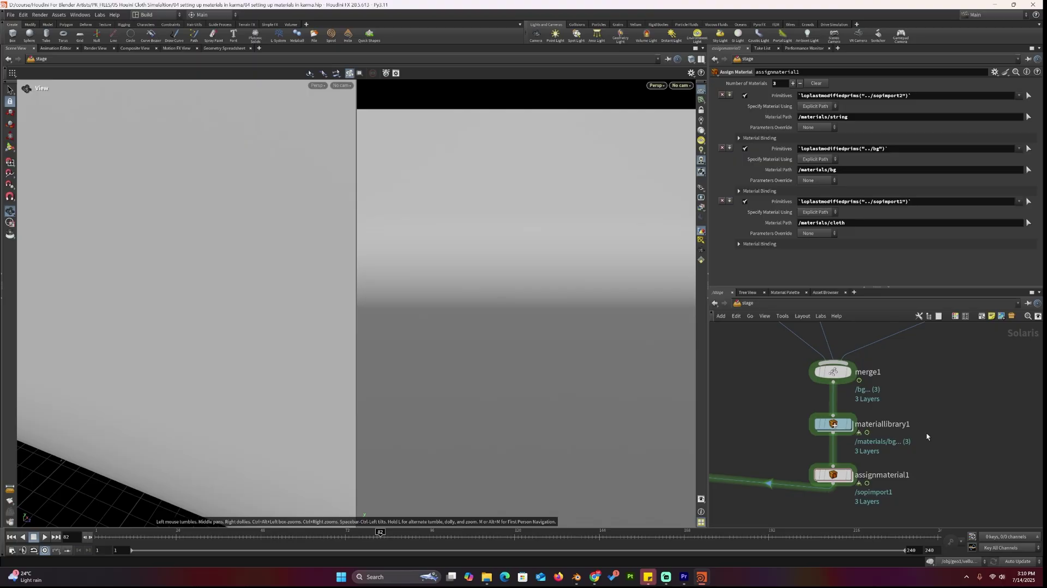
pyautogui.click(849, 474)
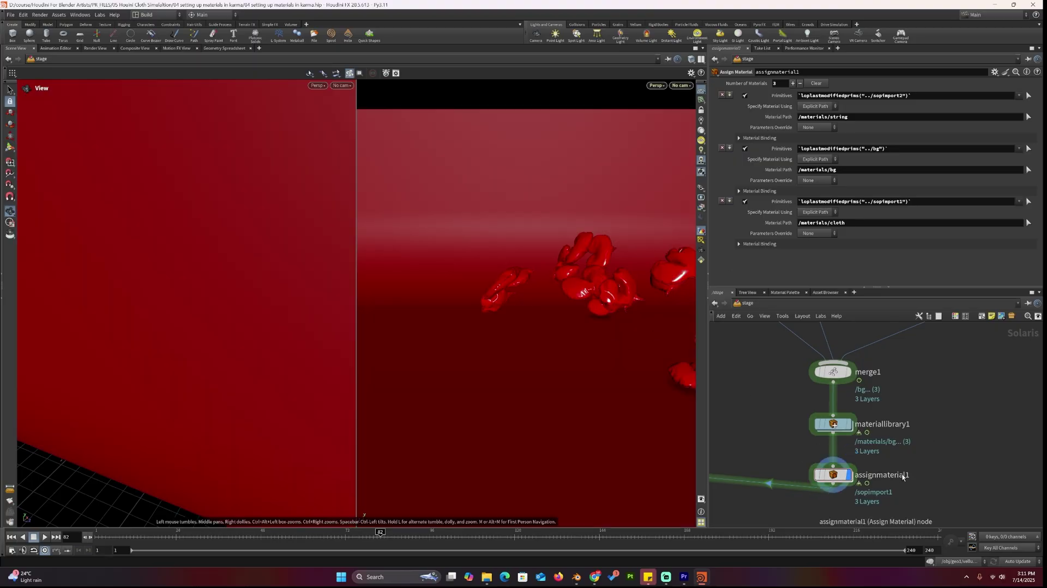
pyautogui.click(837, 473)
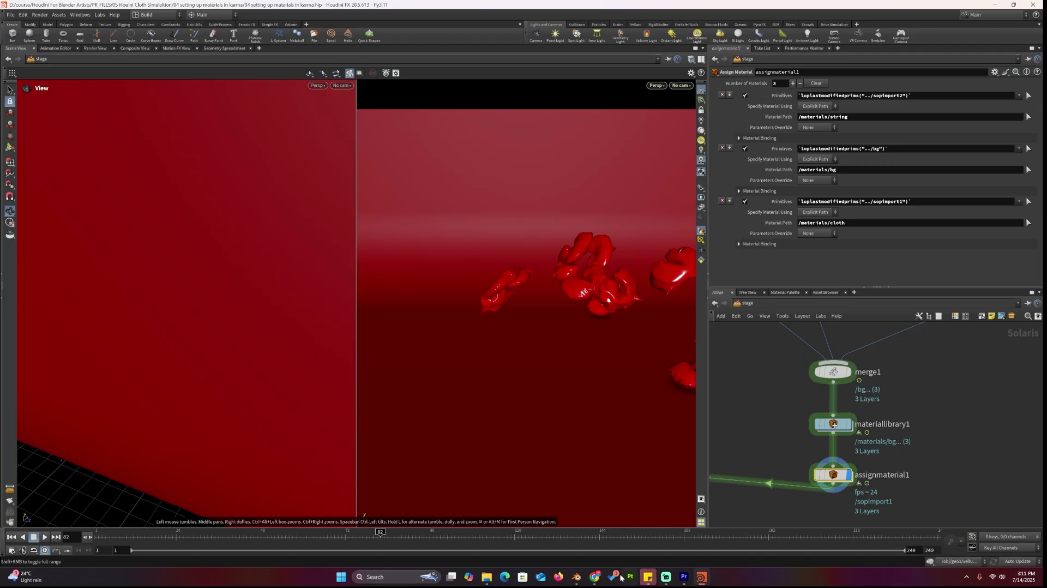
# Switch to Blender and add a second material slot to the sphere, assigning the existing material named Material to it.
pyautogui.click(575, 577)
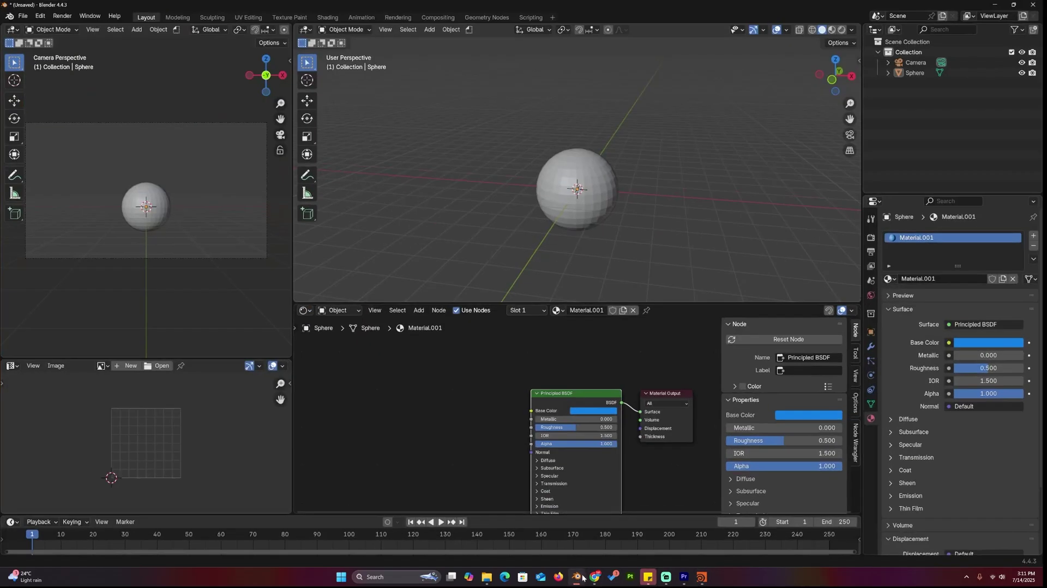
pyautogui.click(1032, 236)
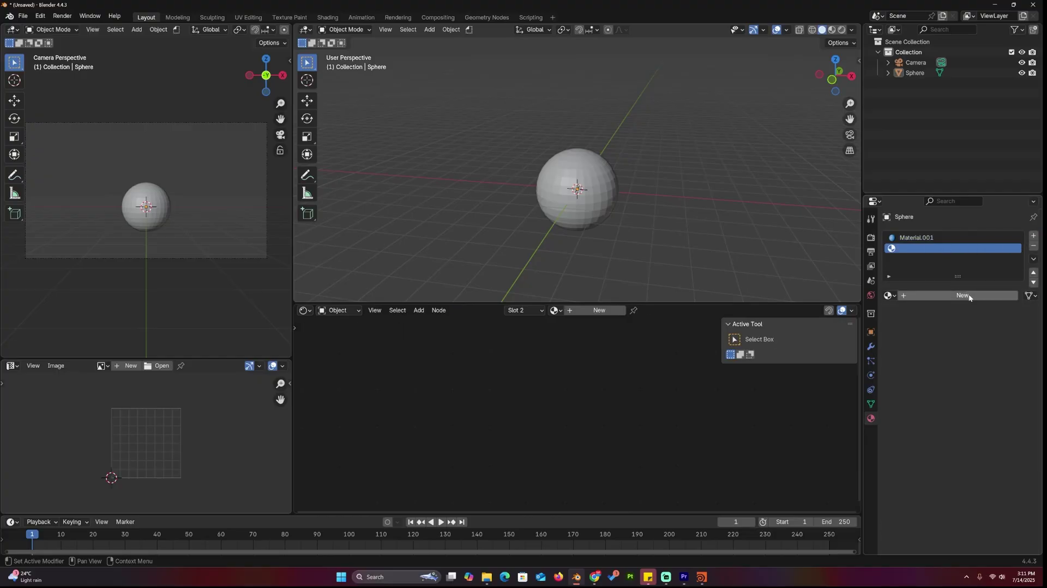
pyautogui.click(952, 295)
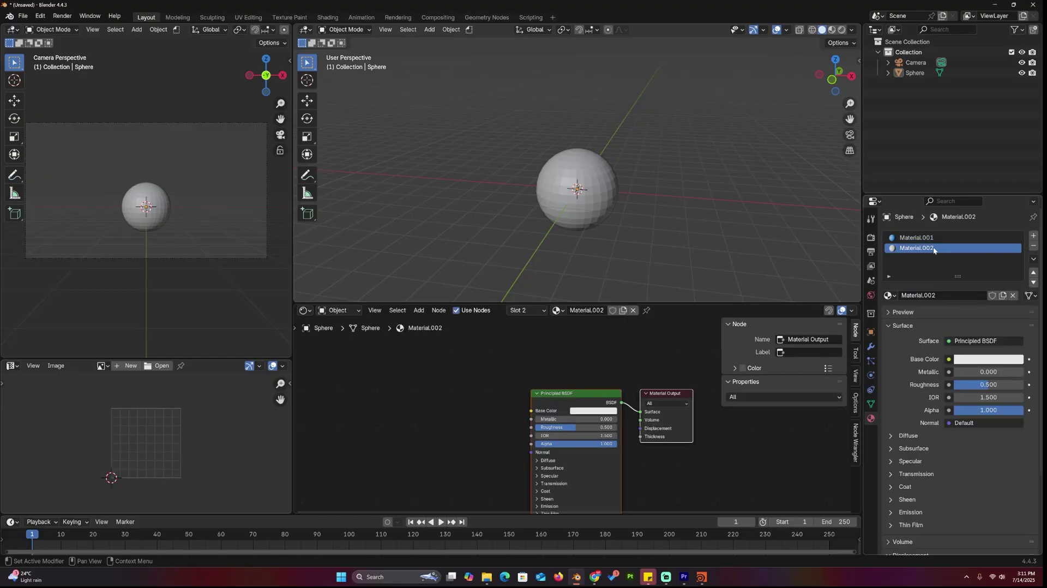
pyautogui.click(888, 295)
pyautogui.click(764, 310)
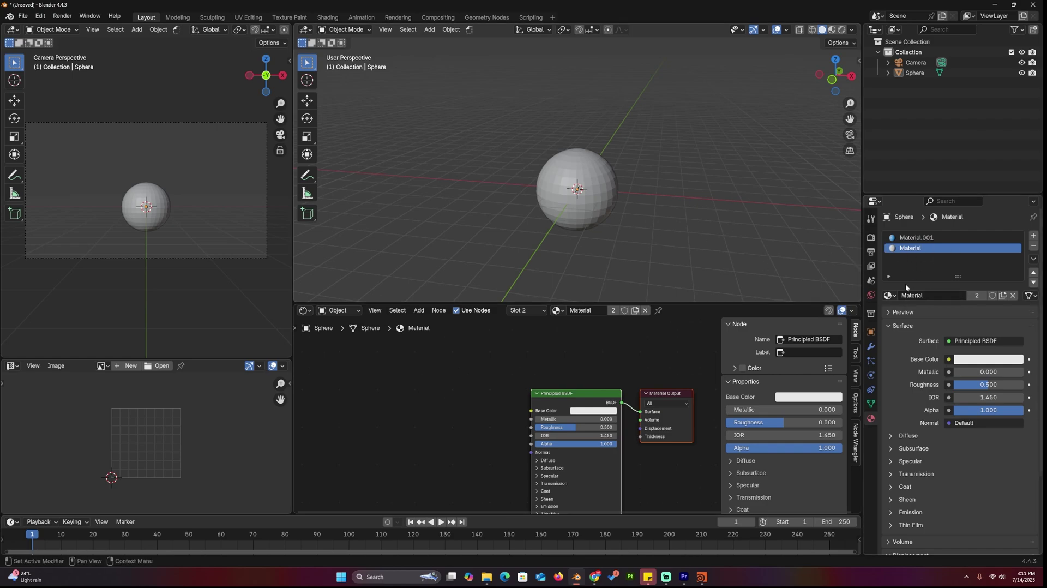
pyautogui.click(574, 215)
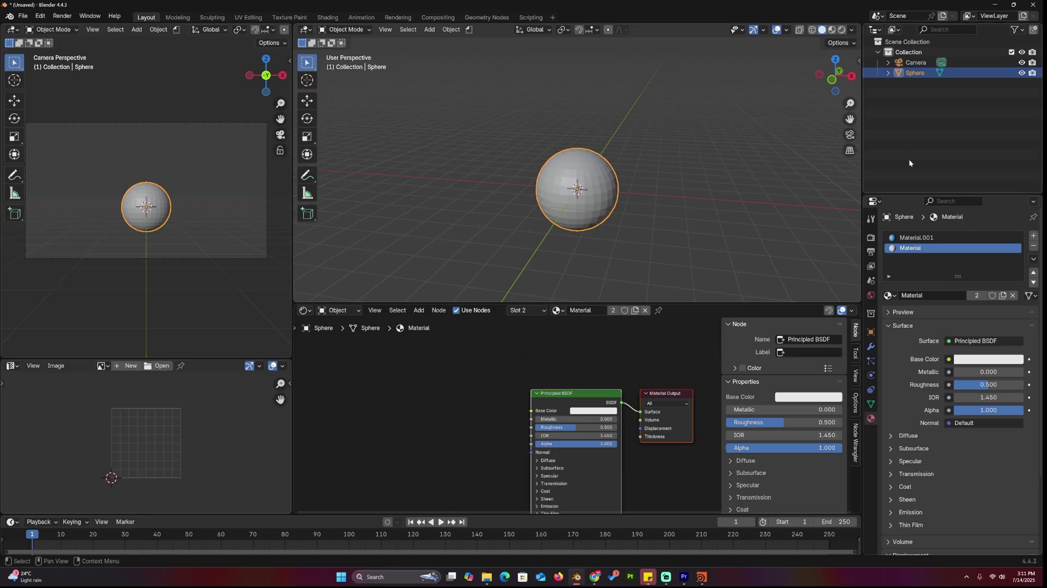
# Return to Houdini and remove the bg, string and cloth material assignments from assignmaterial1.
pyautogui.click(994, 4)
pyautogui.moveTo(900, 404); pyautogui.dragTo(915, 391, button='middle')
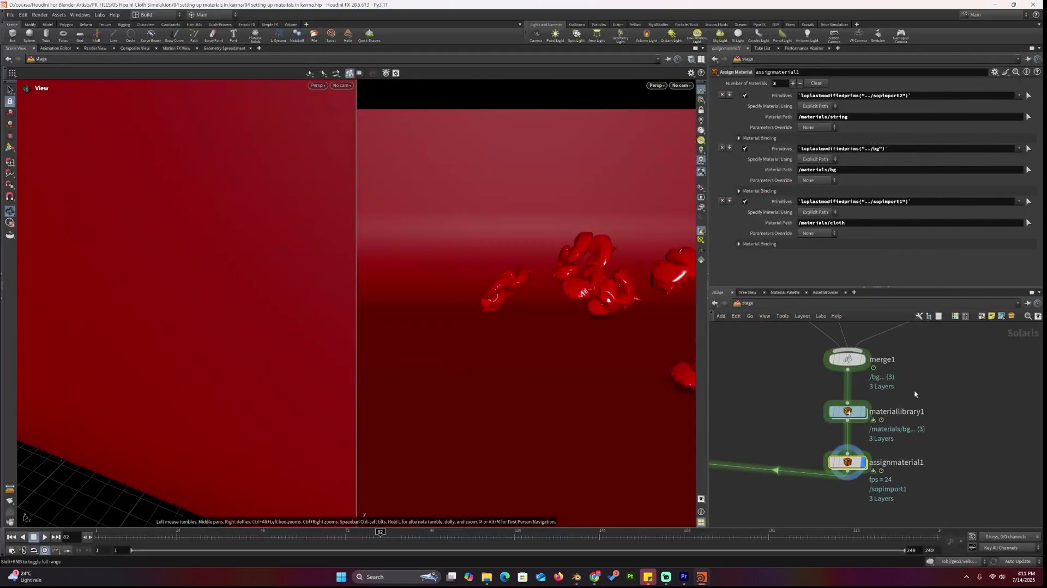
pyautogui.moveTo(890, 429); pyautogui.dragTo(914, 410, button='middle')
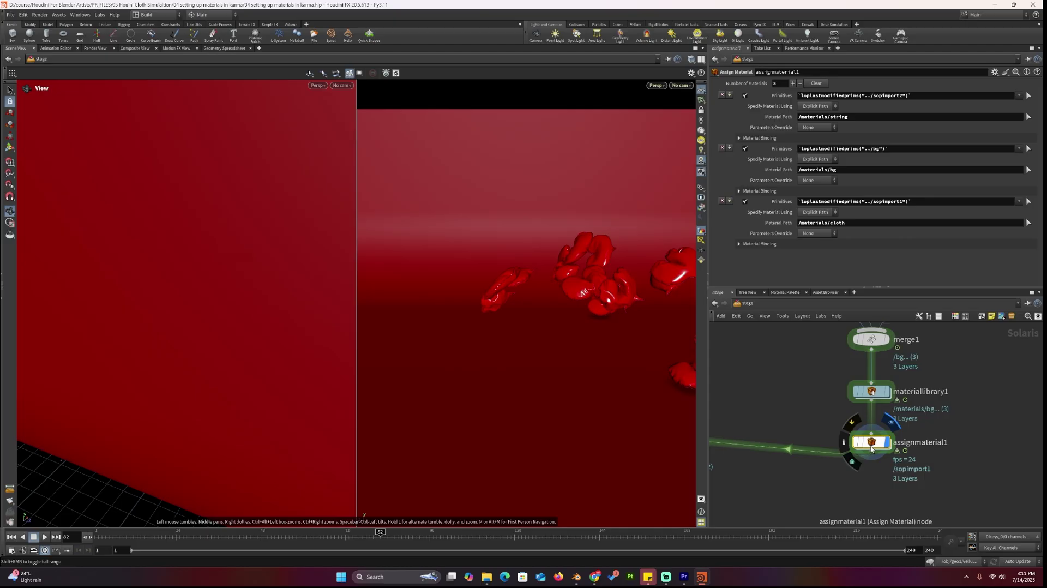
pyautogui.moveTo(872, 446); pyautogui.dragTo(876, 442)
pyautogui.moveTo(880, 437)
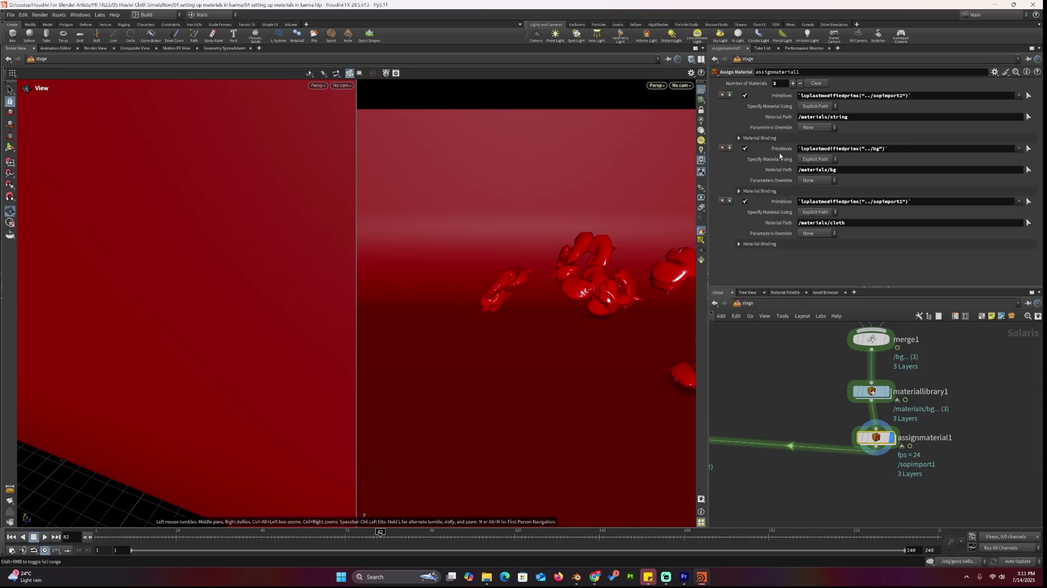
pyautogui.click(722, 147)
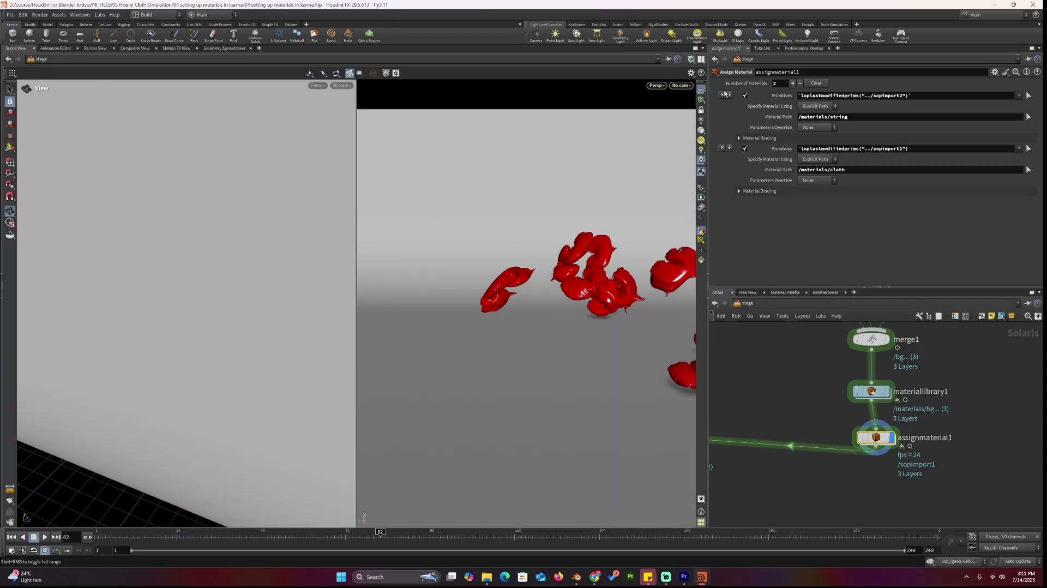
pyautogui.click(722, 95)
pyautogui.click(722, 95)
pyautogui.moveTo(567, 235); pyautogui.dragTo(555, 245)
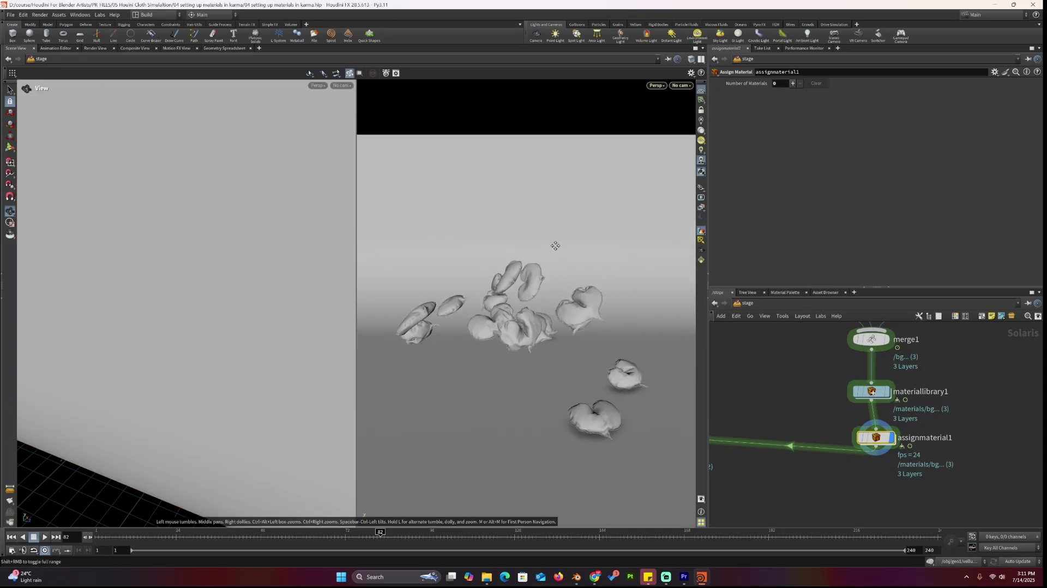
# Add one material entry to assignmaterial1 and browse the available materials for its material path.
pyautogui.click(793, 82)
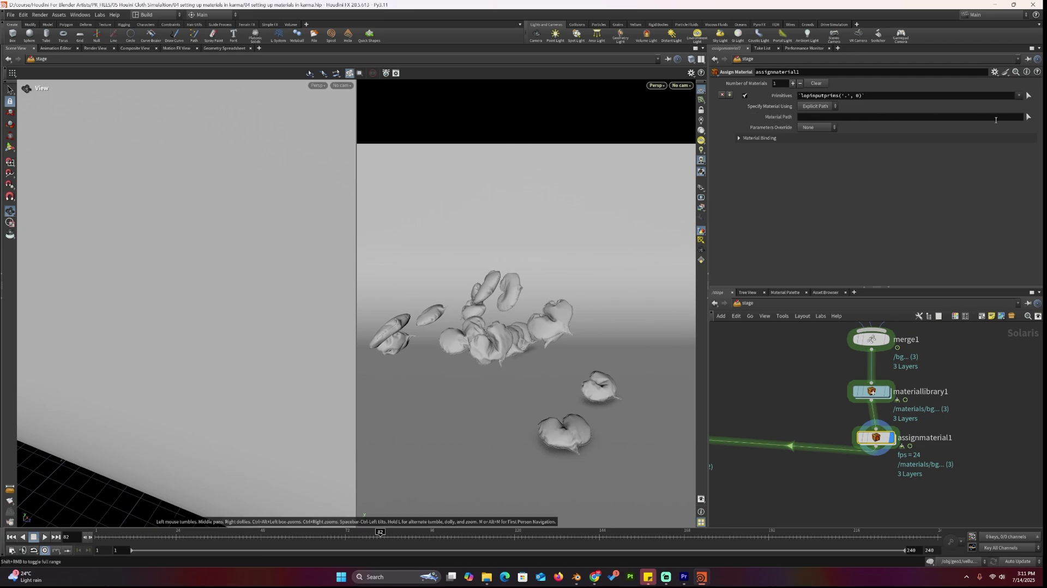
pyautogui.click(1028, 116)
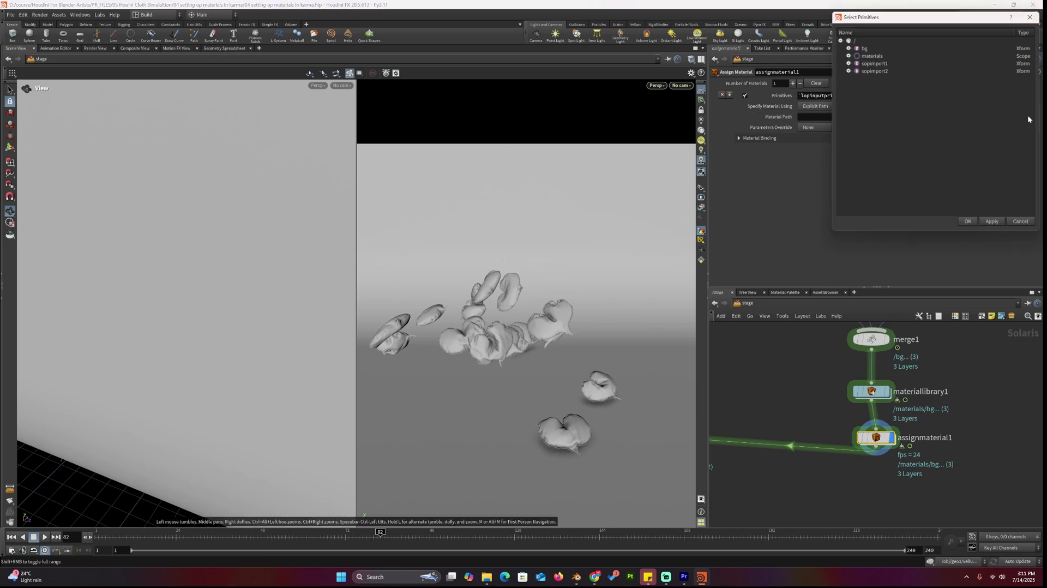
pyautogui.click(848, 56)
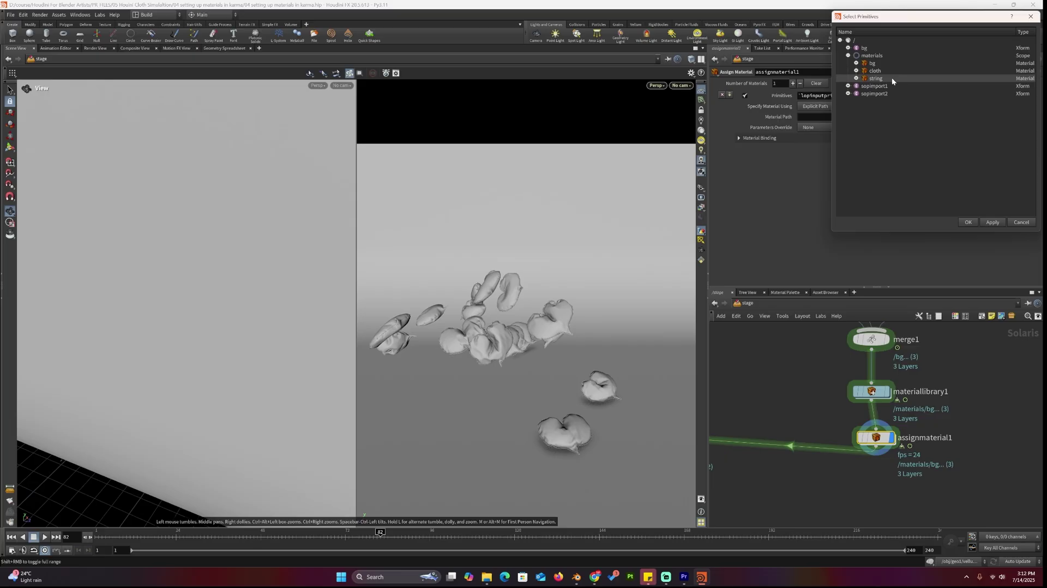
pyautogui.click(1031, 16)
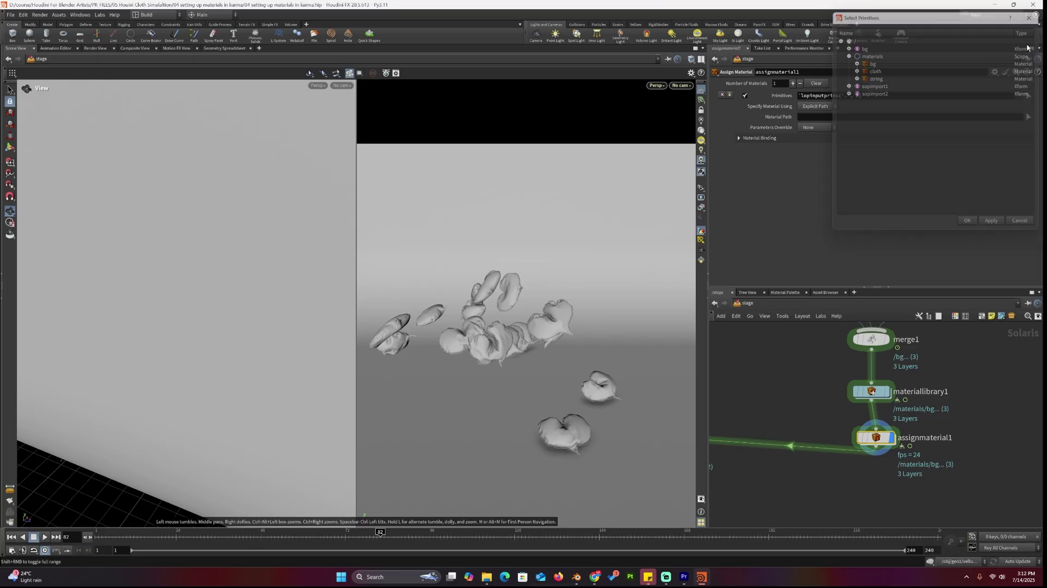
# Check the material subnetworks inside materiallibrary1, return to the stage, and auto-fill its materials to include test.
pyautogui.click(872, 390)
pyautogui.doubleClick(874, 391)
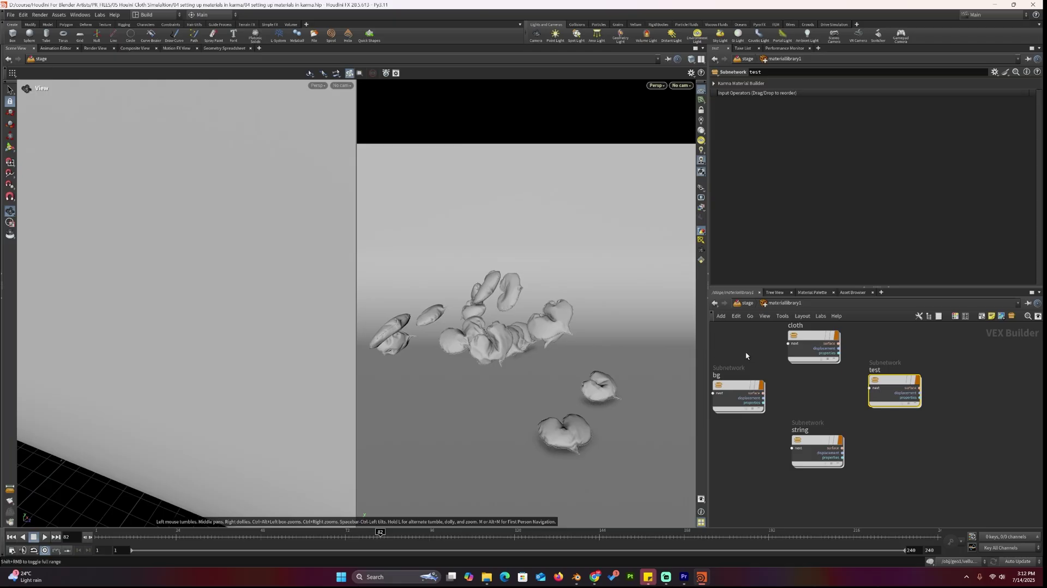
pyautogui.click(746, 304)
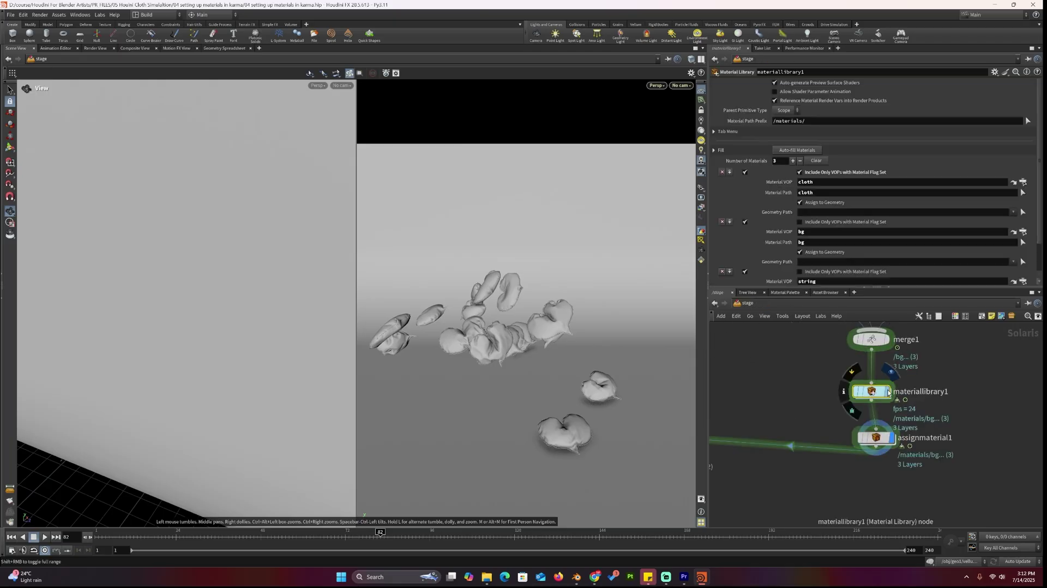
pyautogui.click(798, 151)
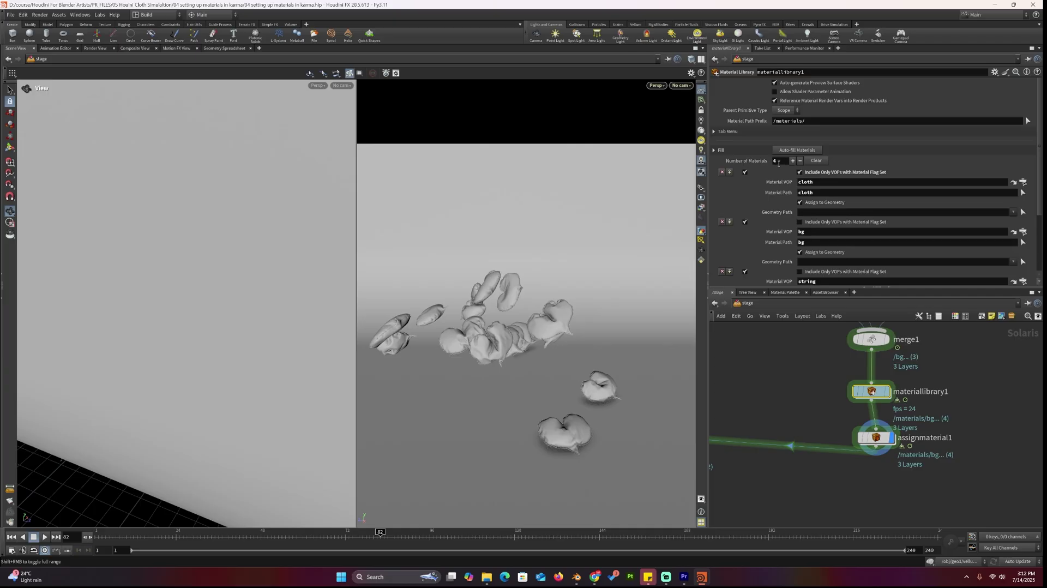
pyautogui.scroll(-2, 770, 238)
pyautogui.scroll(-1, 770, 238)
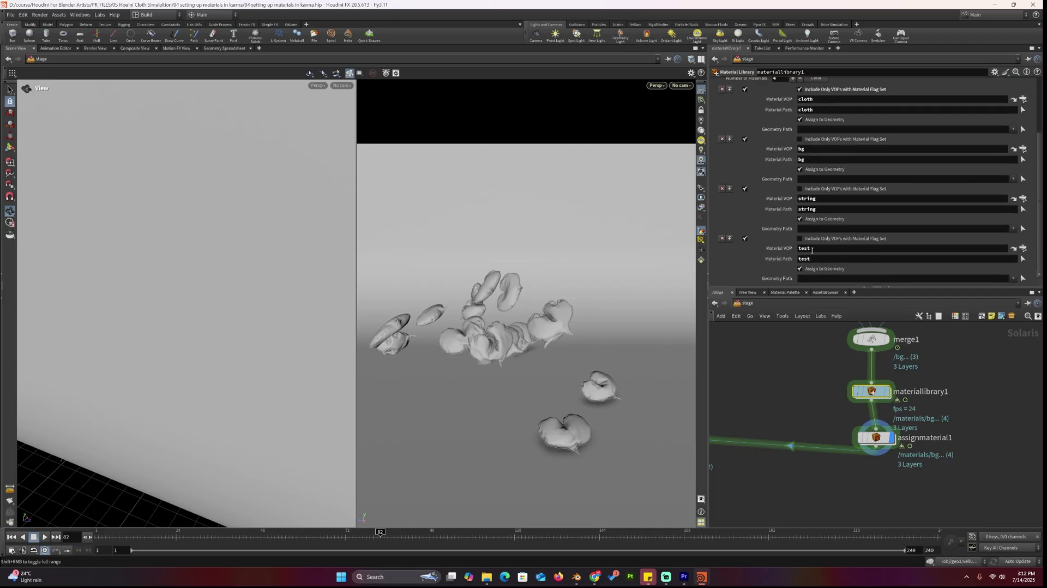
# Set the material path in assignmaterial1 to /materials/test.
pyautogui.click(875, 438)
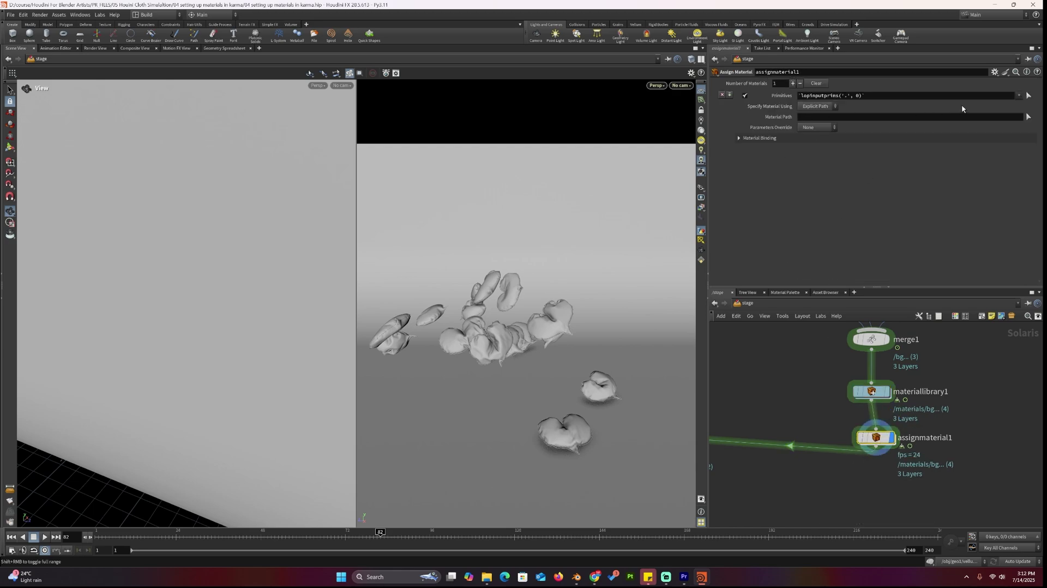
pyautogui.click(1027, 117)
pyautogui.click(848, 52)
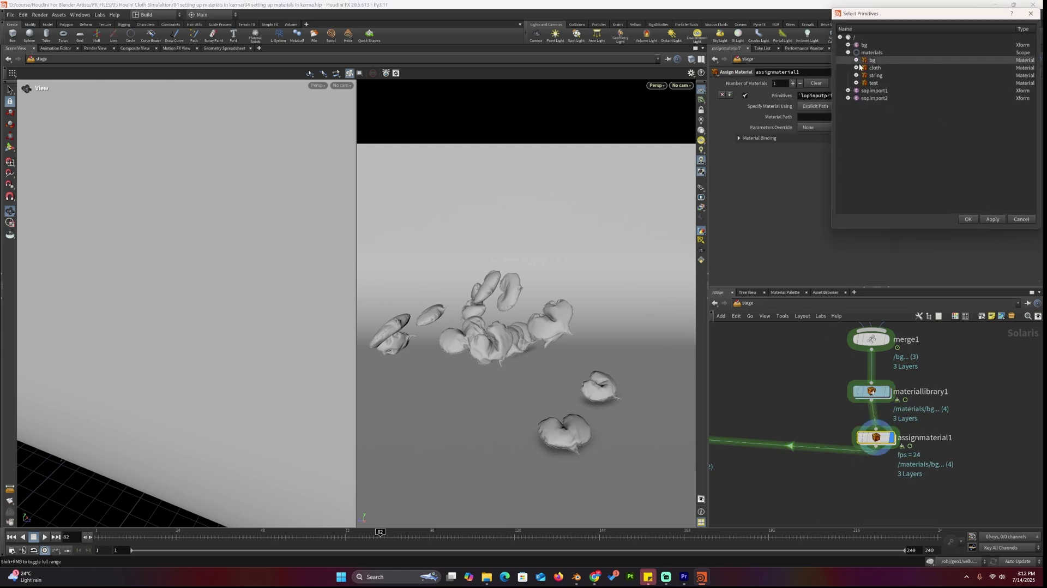
pyautogui.click(875, 83)
pyautogui.click(969, 219)
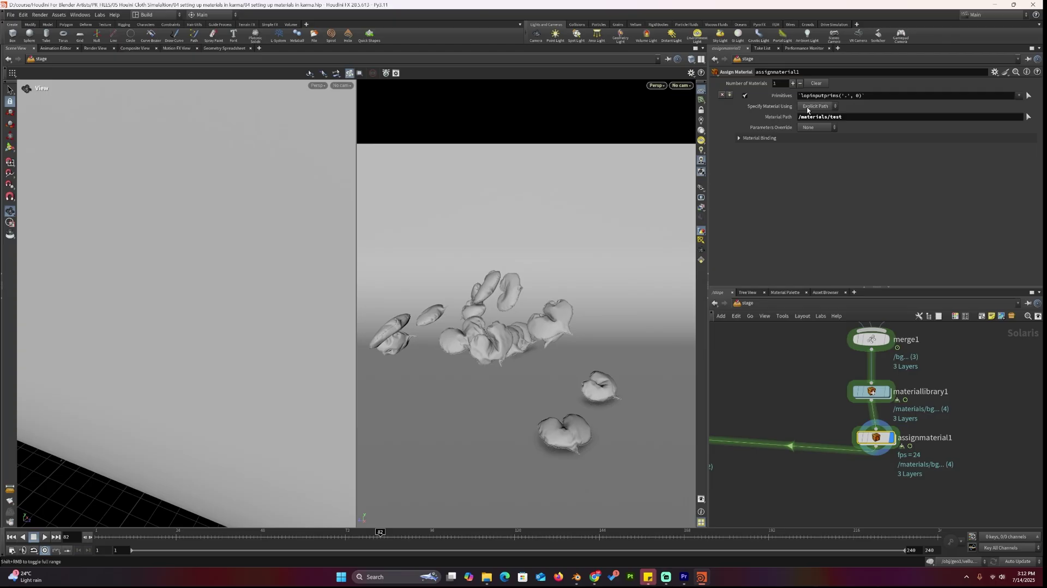
# Spread sopimport1 and sopimport2 apart in the stage network and display sopimport1, sopimport2 and bg one after another.
pyautogui.scroll(-3, 790, 331)
pyautogui.moveTo(790, 333); pyautogui.dragTo(816, 417, button='middle')
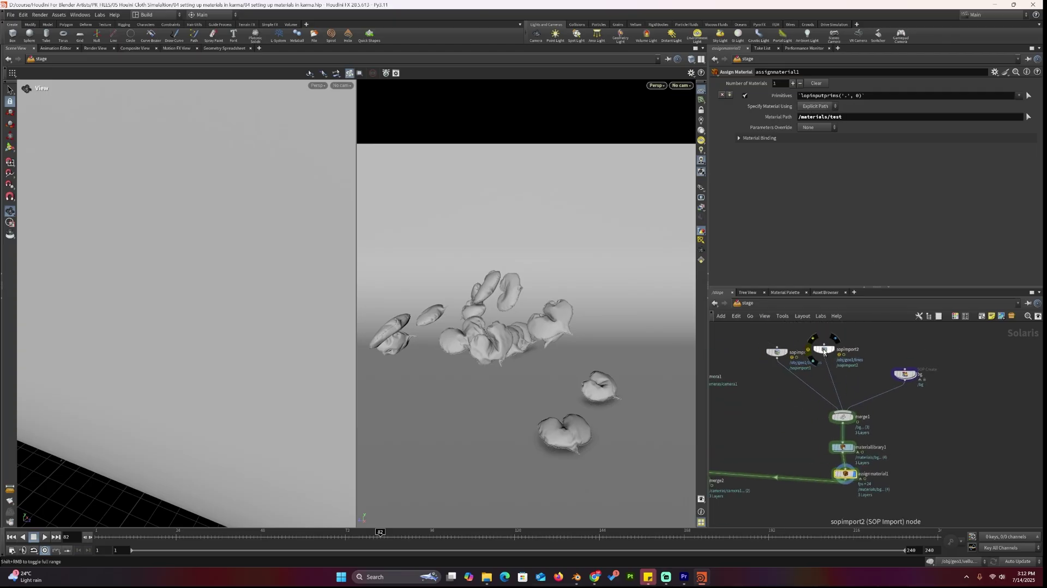
pyautogui.moveTo(824, 352); pyautogui.dragTo(845, 351)
pyautogui.moveTo(777, 352); pyautogui.dragTo(757, 353)
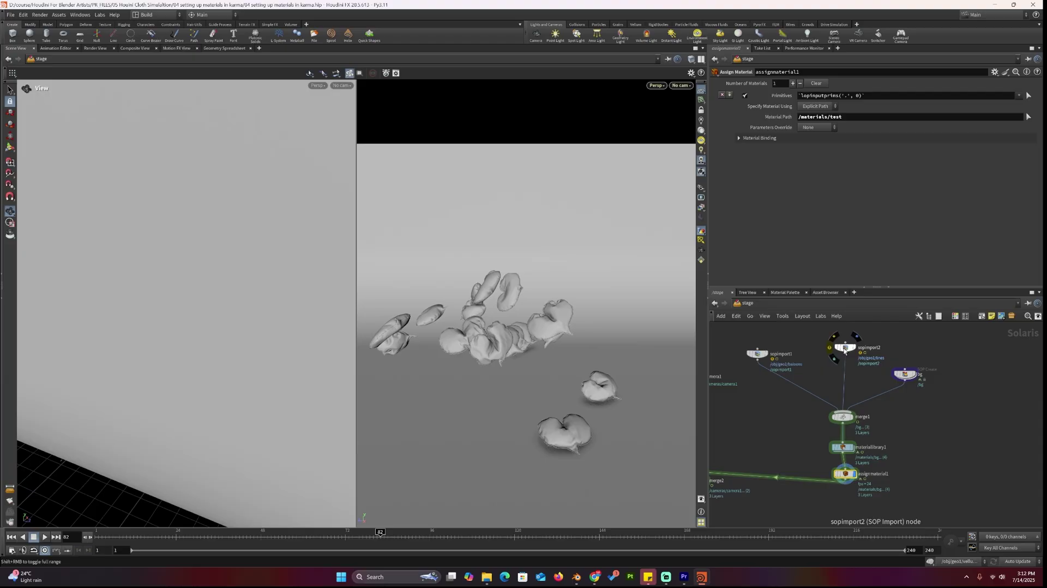
pyautogui.click(765, 353)
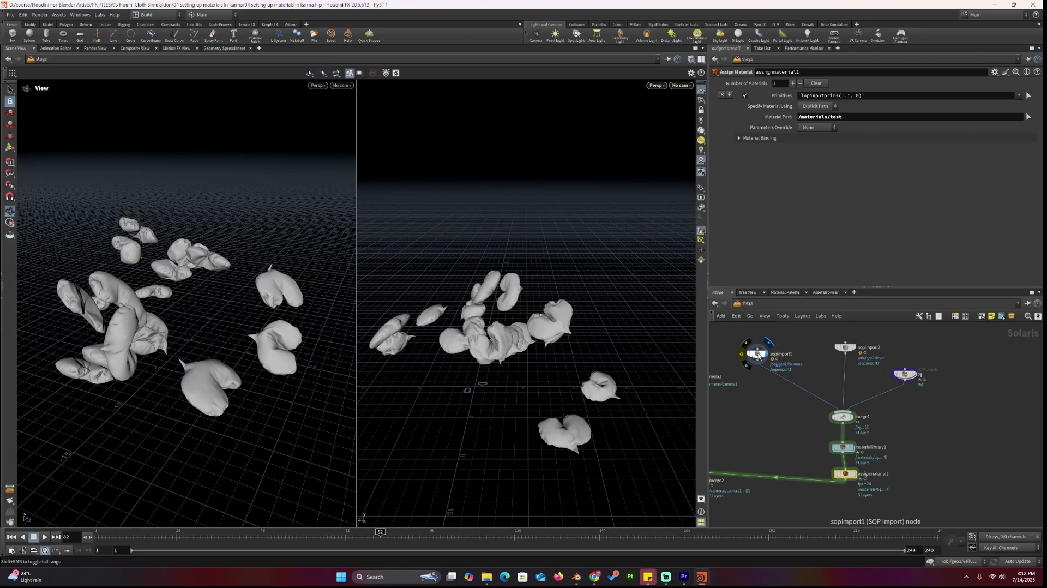
pyautogui.click(851, 349)
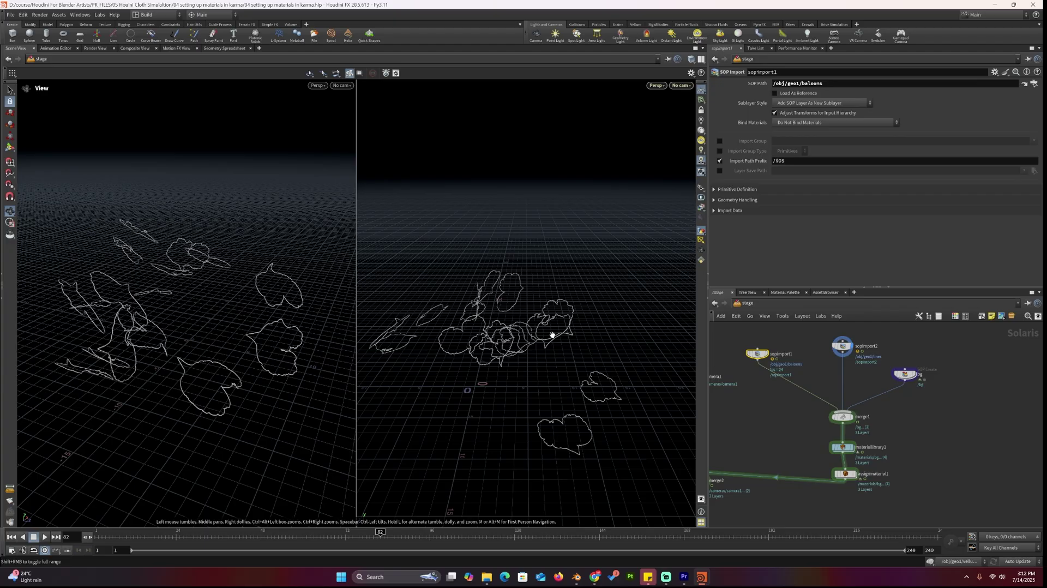
pyautogui.click(918, 377)
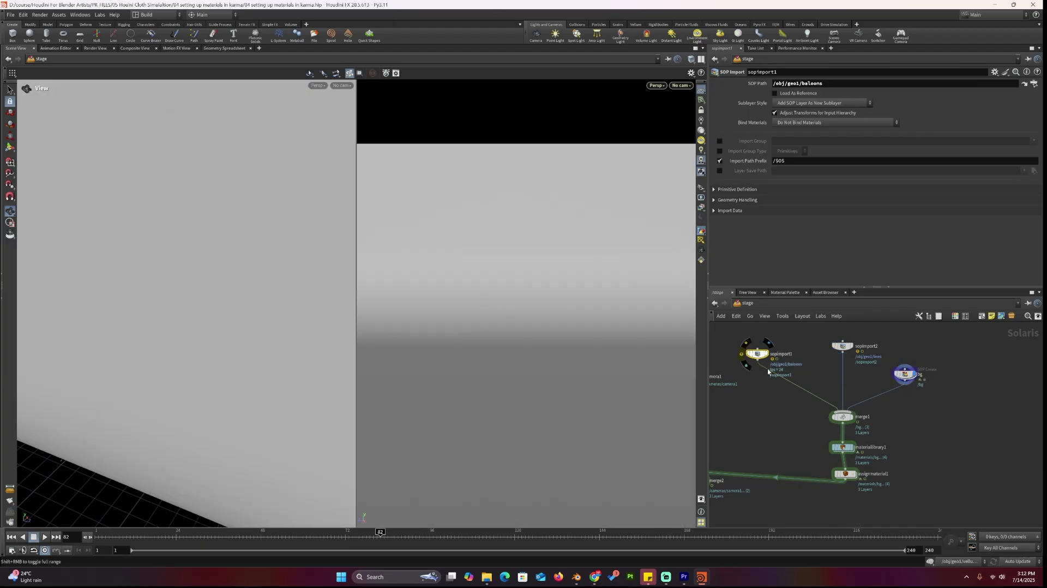
# Set the primitives of the test material assignment to reference sopimport1 and make assignmaterial1 the displayed node.
pyautogui.click(844, 473)
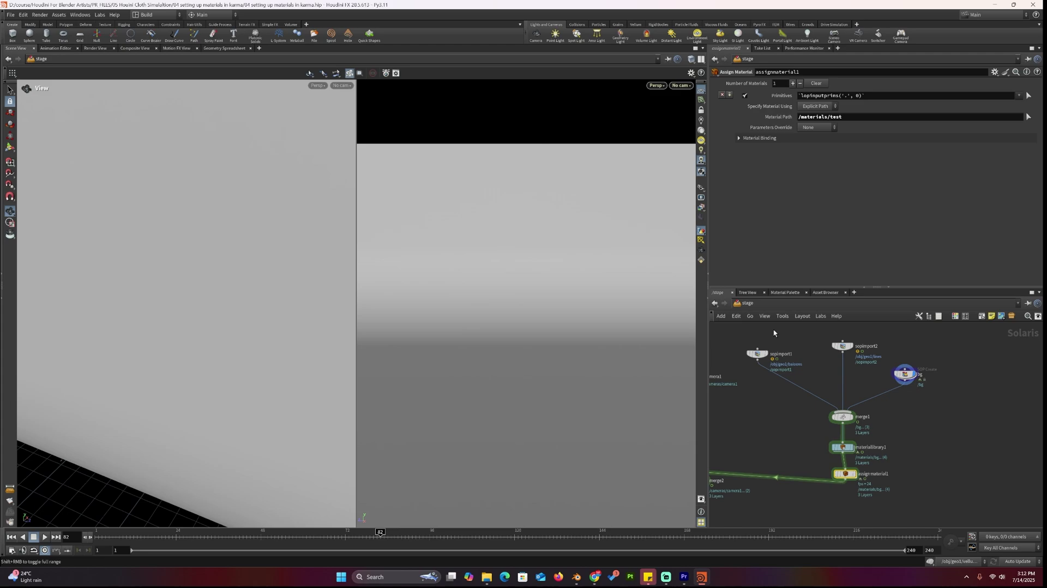
pyautogui.moveTo(762, 358)
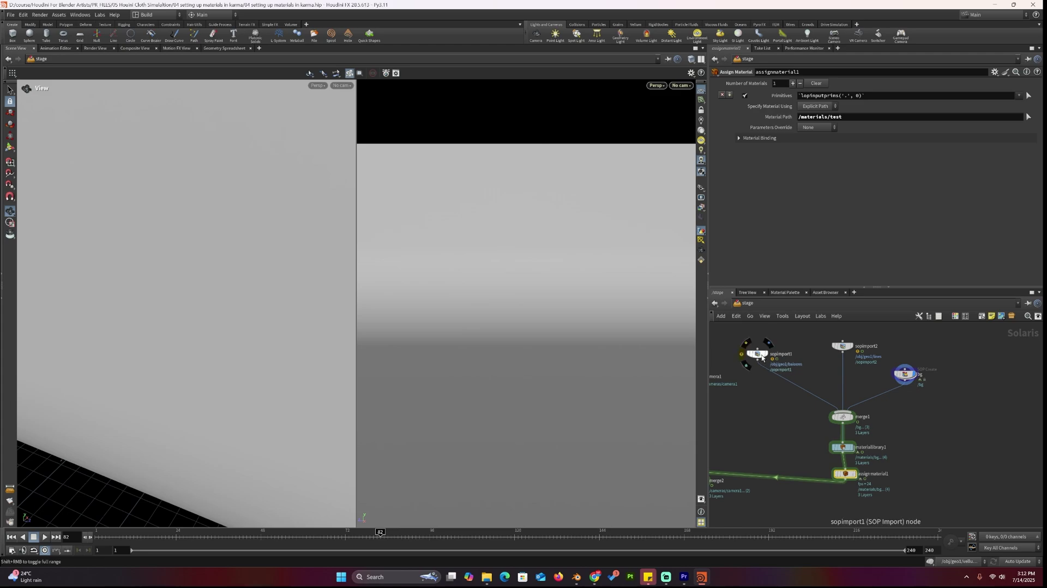
pyautogui.moveTo(848, 459)
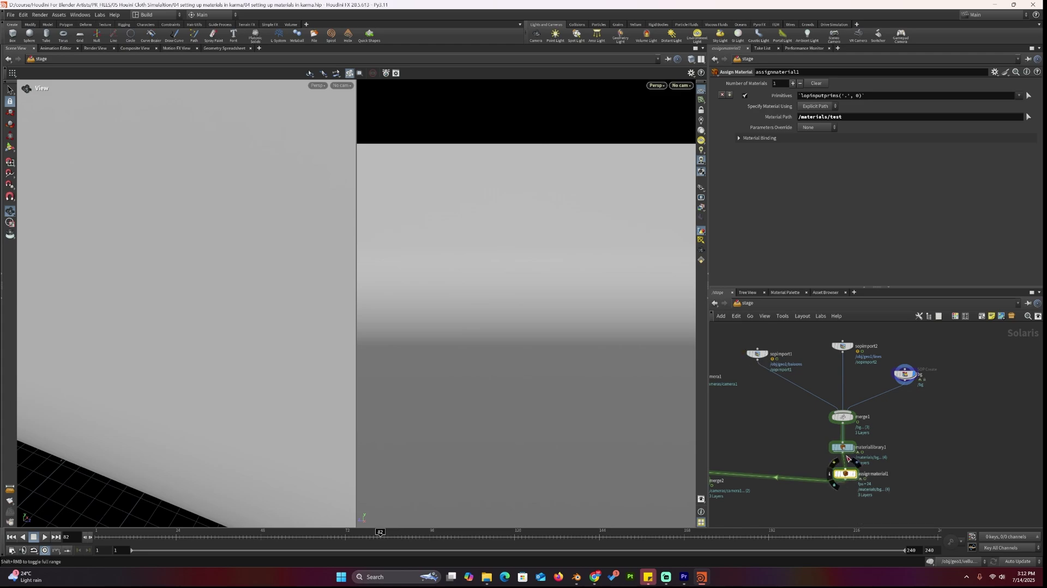
pyautogui.moveTo(757, 353); pyautogui.dragTo(832, 97)
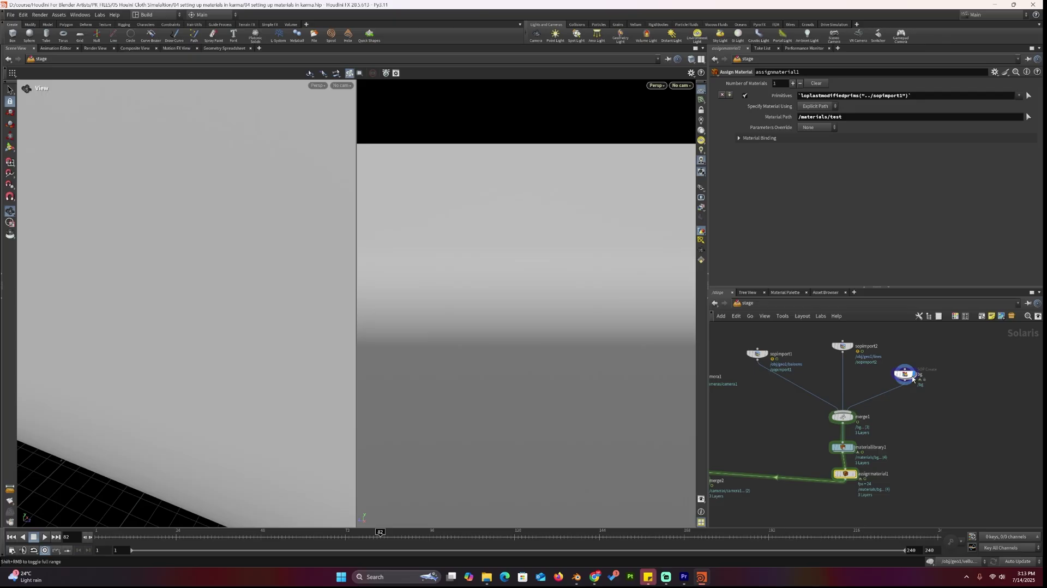
pyautogui.click(857, 478)
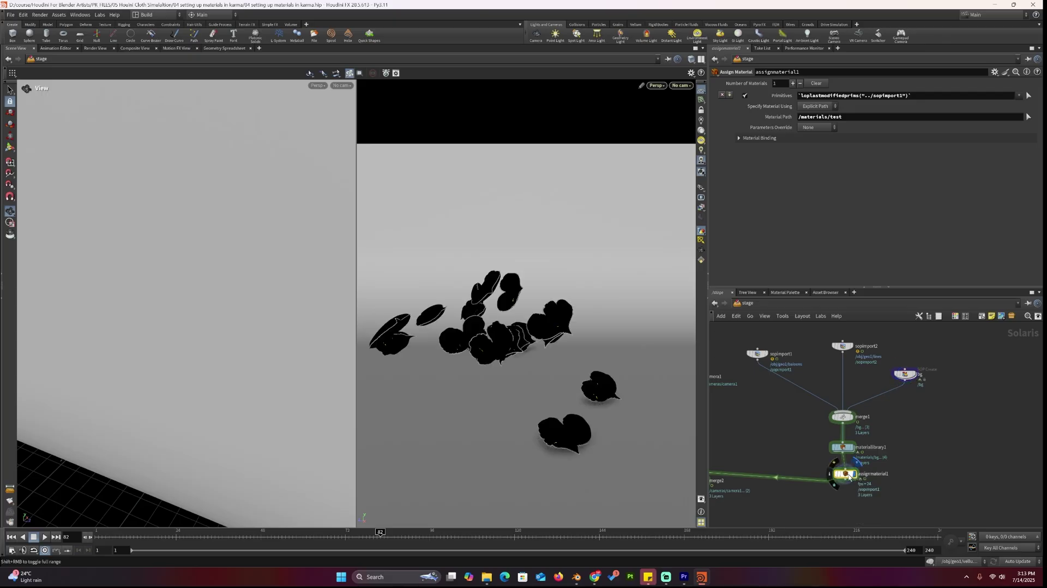
pyautogui.scroll(5, 605, 357)
pyautogui.moveTo(632, 316); pyautogui.dragTo(557, 366, button='middle')
pyautogui.scroll(-5, 601, 376)
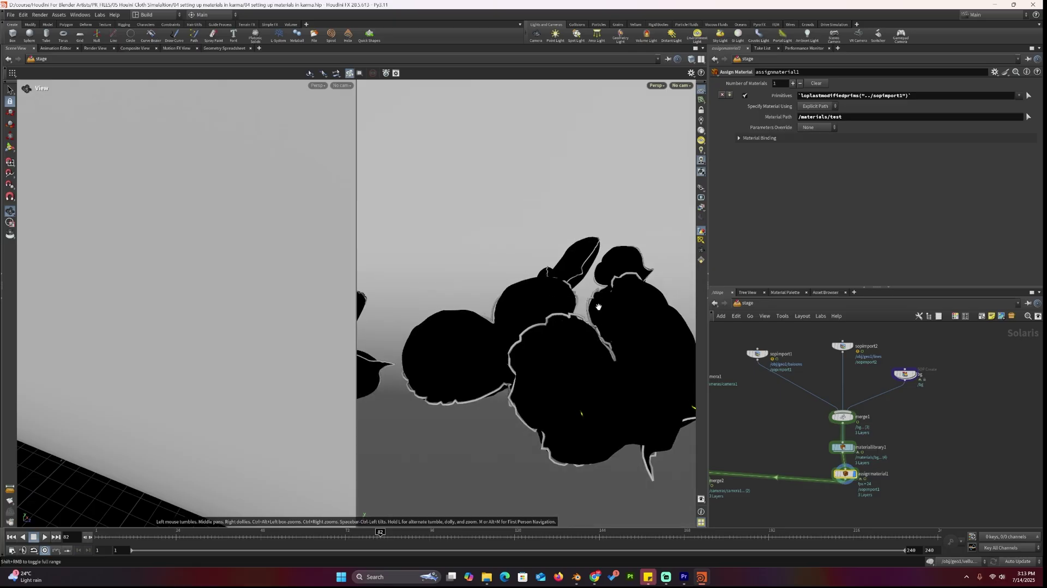
pyautogui.click(656, 85)
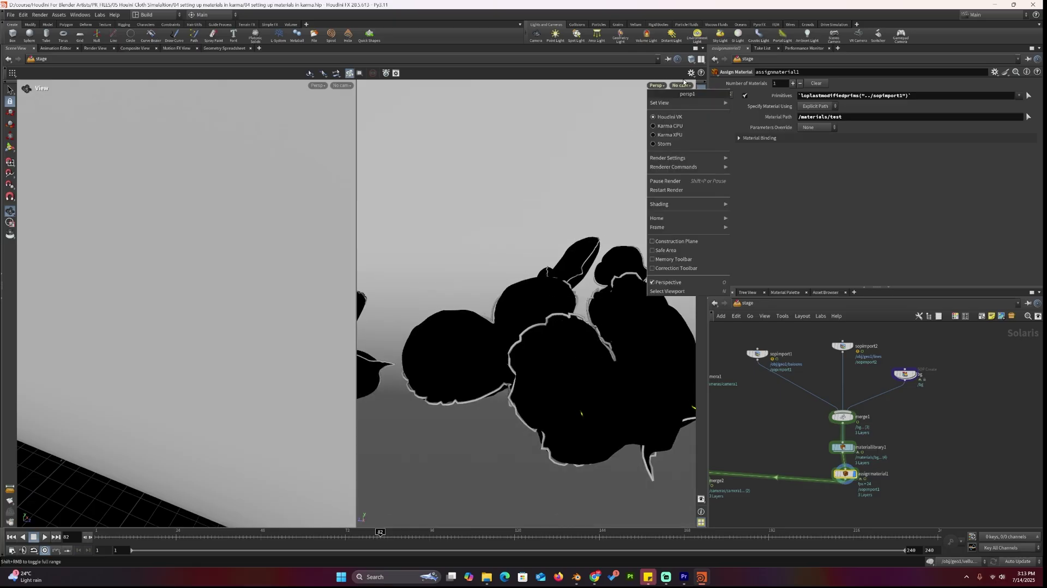
pyautogui.click(681, 86)
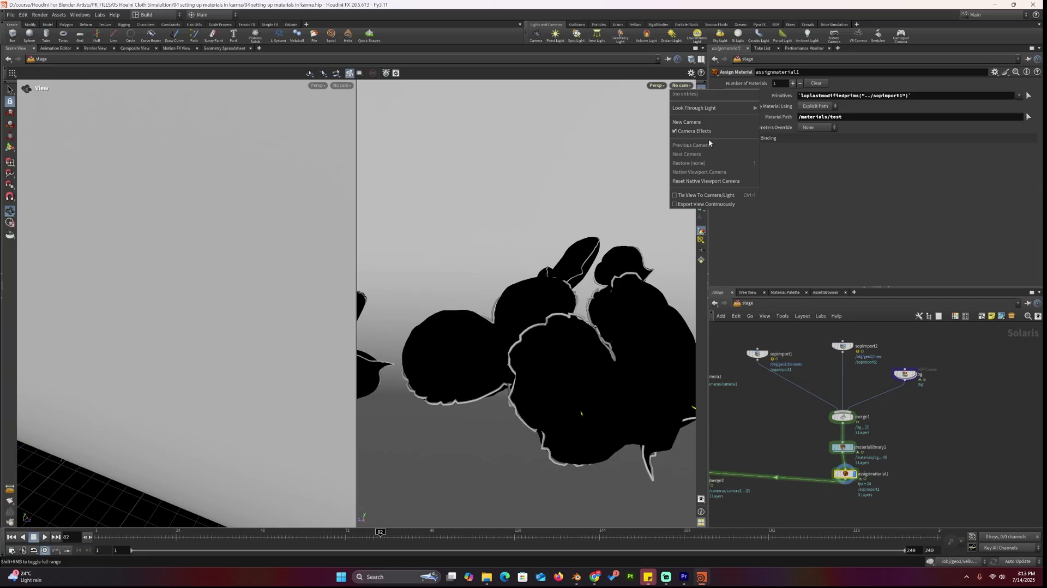
pyautogui.click(898, 408)
# Display the merge node that combines the lightmixer branch with the camera and geometry branch.
pyautogui.moveTo(783, 491); pyautogui.dragTo(895, 464, button='middle')
pyautogui.scroll(2, 894, 464)
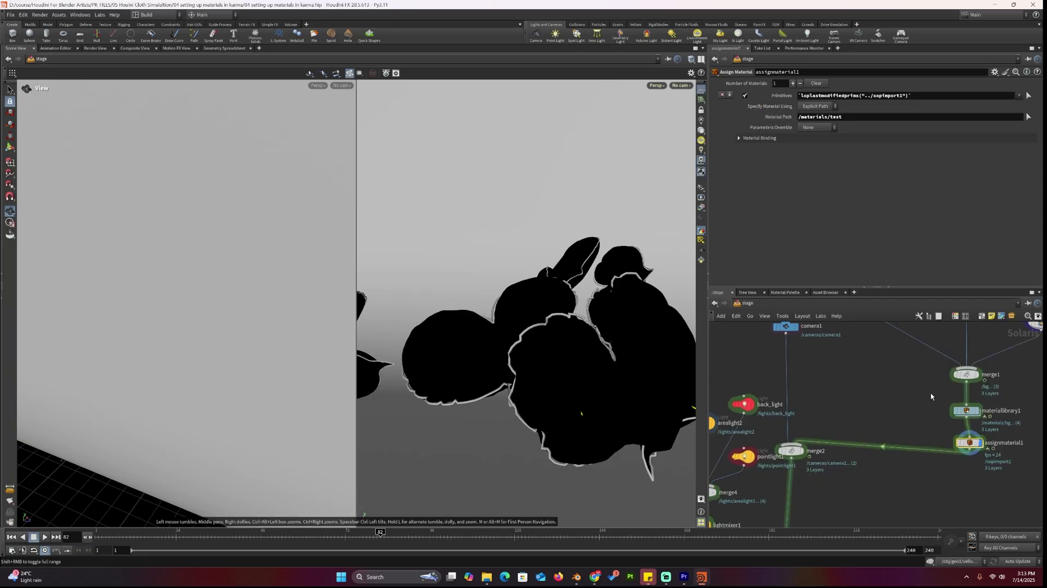
pyautogui.scroll(2, 875, 461)
pyautogui.scroll(-3, 829, 396)
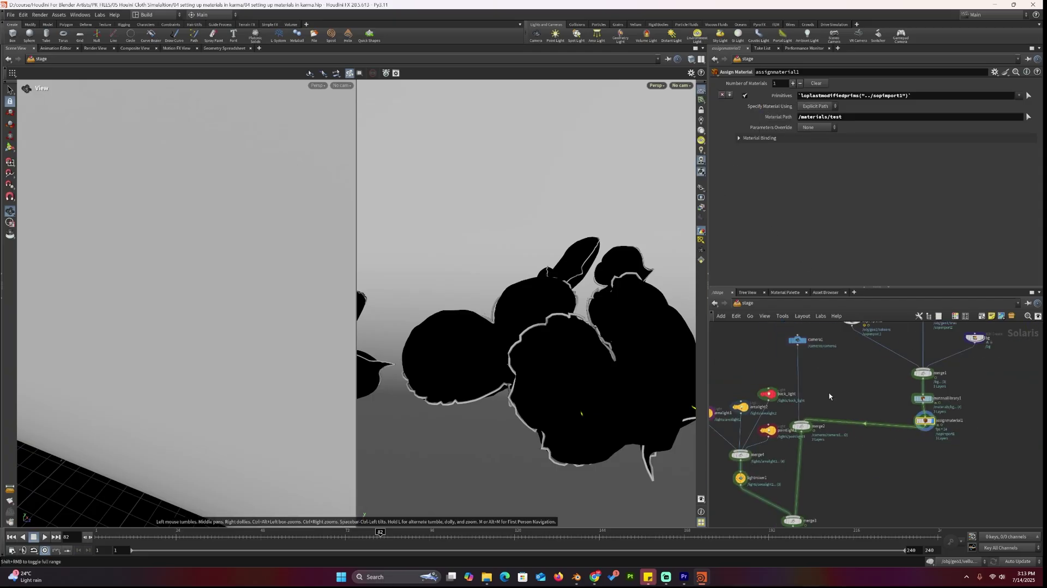
pyautogui.moveTo(855, 414); pyautogui.dragTo(856, 406, button='middle')
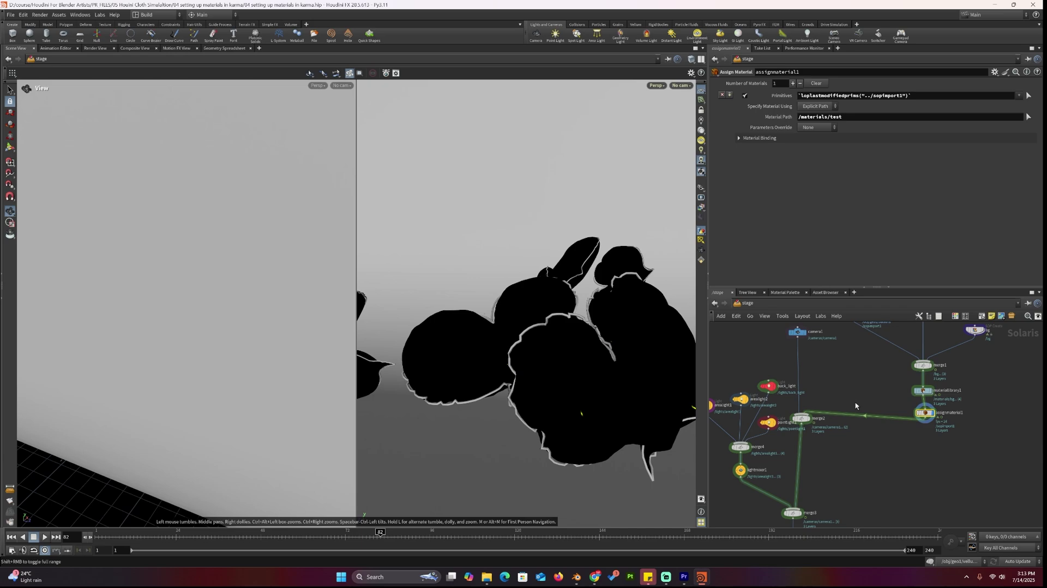
pyautogui.moveTo(803, 345); pyautogui.dragTo(820, 364, button='middle')
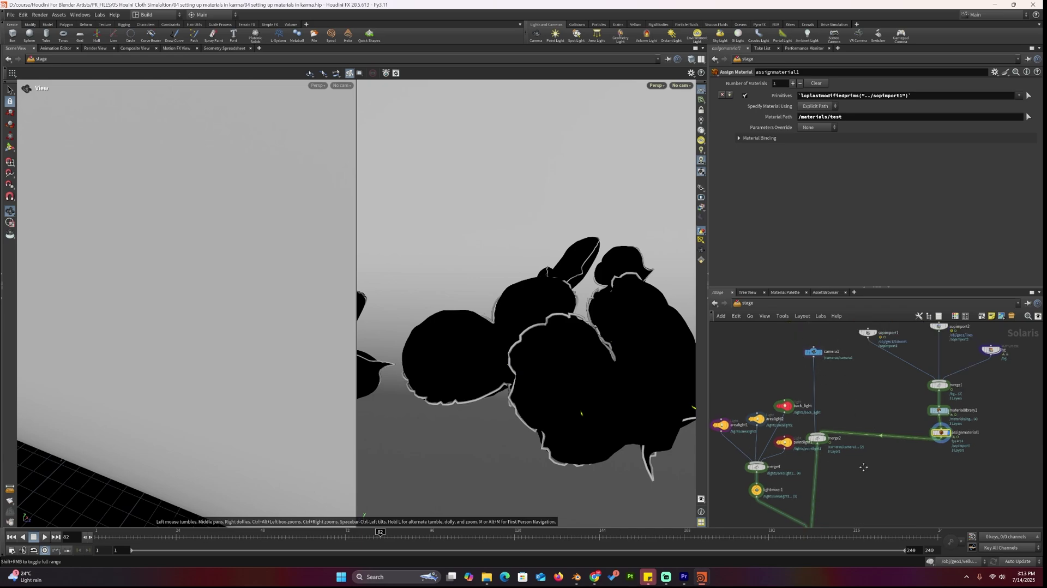
pyautogui.moveTo(863, 467); pyautogui.dragTo(823, 434, button='middle')
pyautogui.click(813, 446)
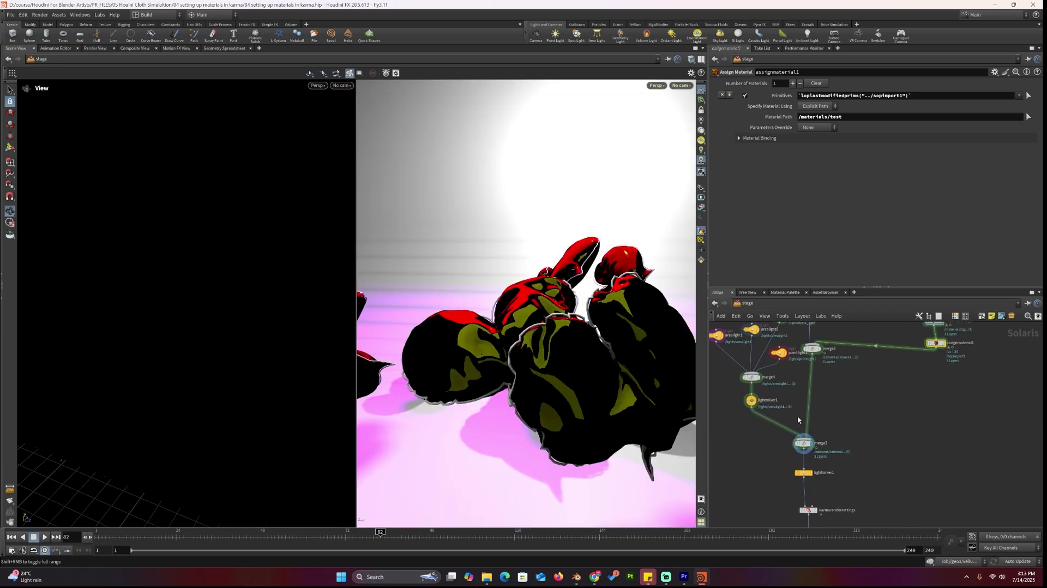
# Look through /cameras/camera1 in the perspective viewport and switch its renderer to Karma XPU.
pyautogui.click(681, 86)
pyautogui.click(691, 98)
pyautogui.click(631, 85)
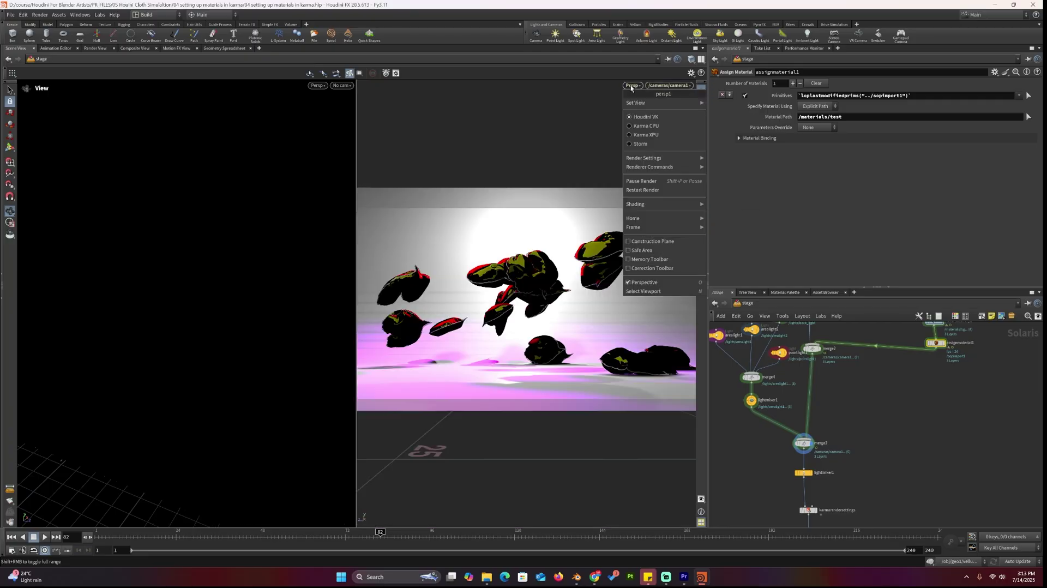
pyautogui.click(666, 133)
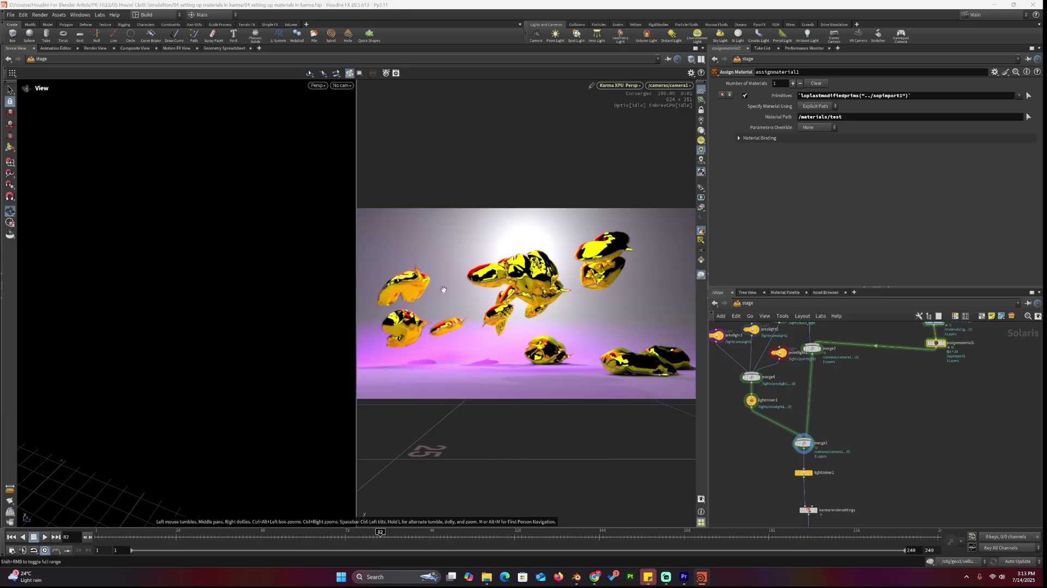
# Open the test material inside materiallibrary1 and set its mtlxstandard_surface specular roughness to 0.486.
pyautogui.moveTo(884, 392); pyautogui.dragTo(874, 489, button='middle')
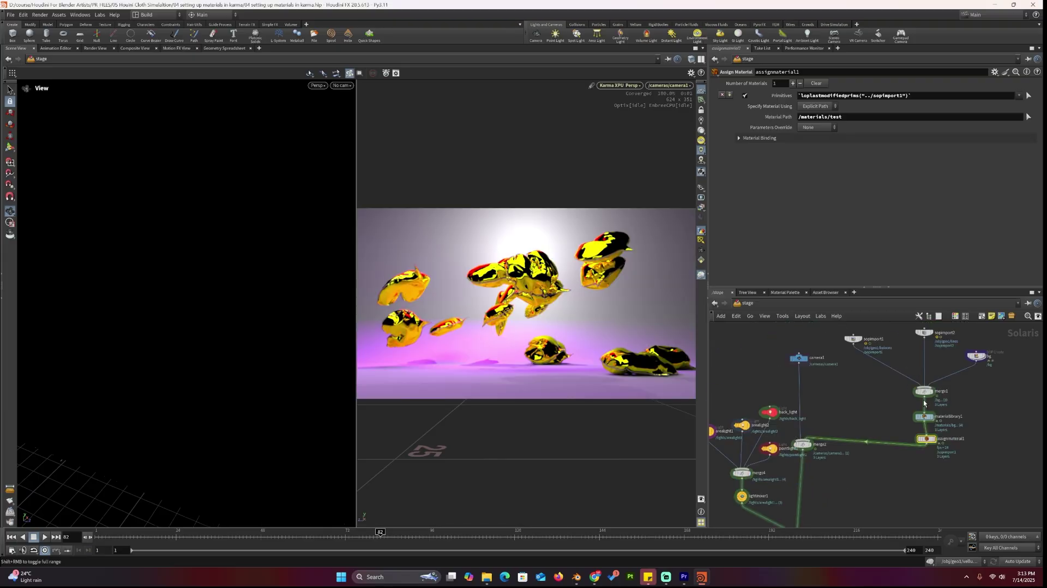
pyautogui.scroll(4, 929, 411)
pyautogui.doubleClick(925, 424)
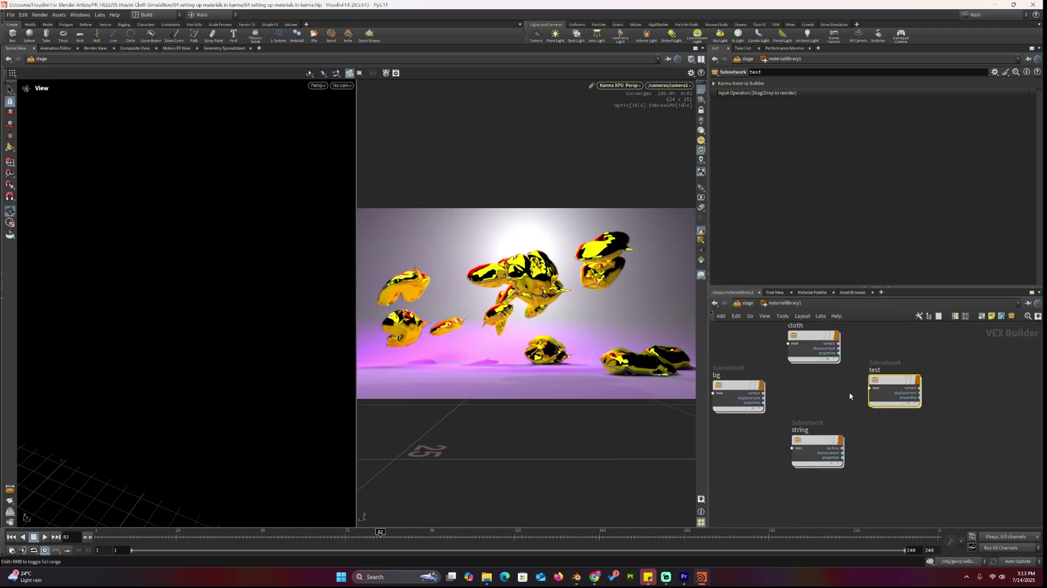
pyautogui.doubleClick(931, 382)
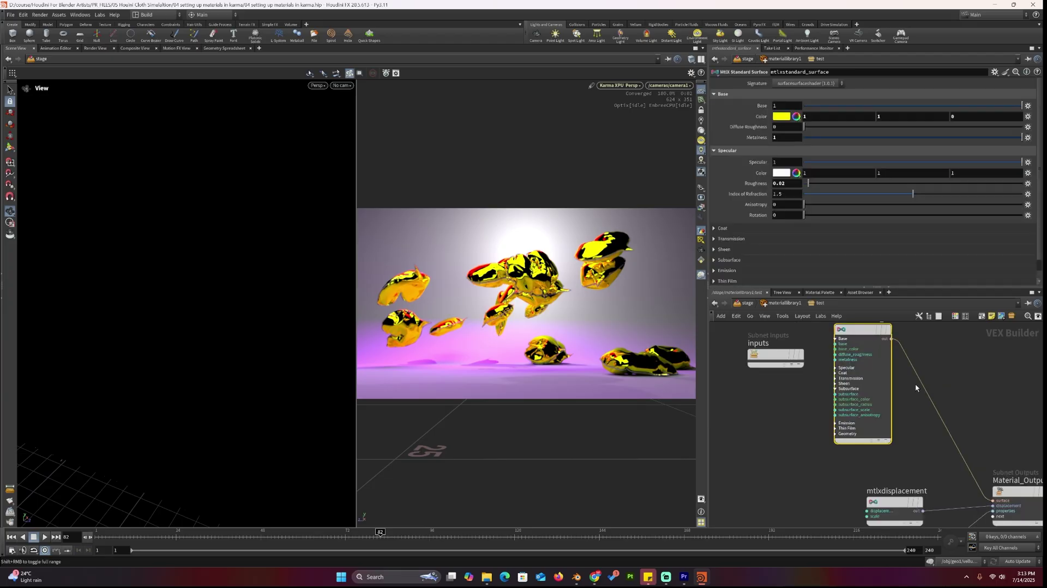
pyautogui.click(911, 184)
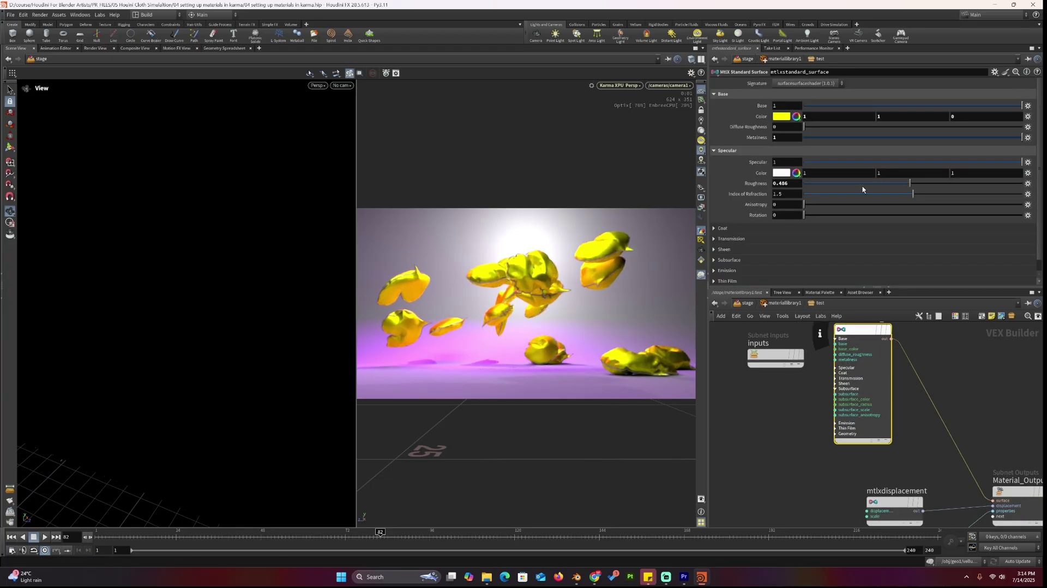